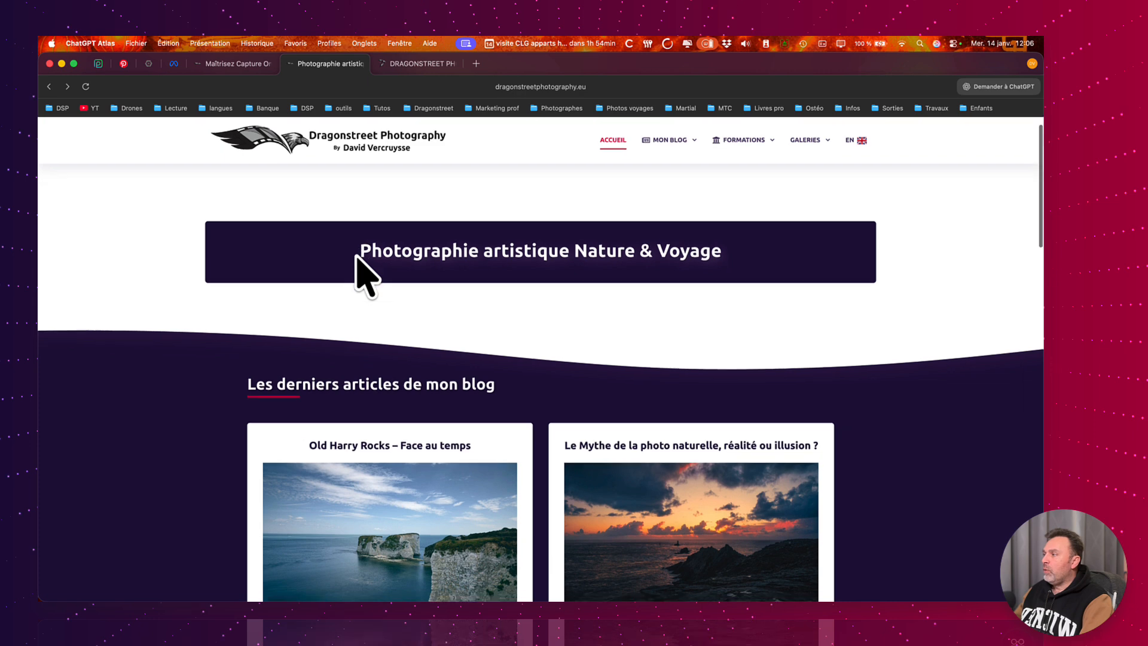
# Step: Browse the Dragonstreet Photography home page and switch to the next open web page
pyautogui.scroll(-2, 361, 272)
pyautogui.scroll(3, 362, 272)
pyautogui.click(412, 63)
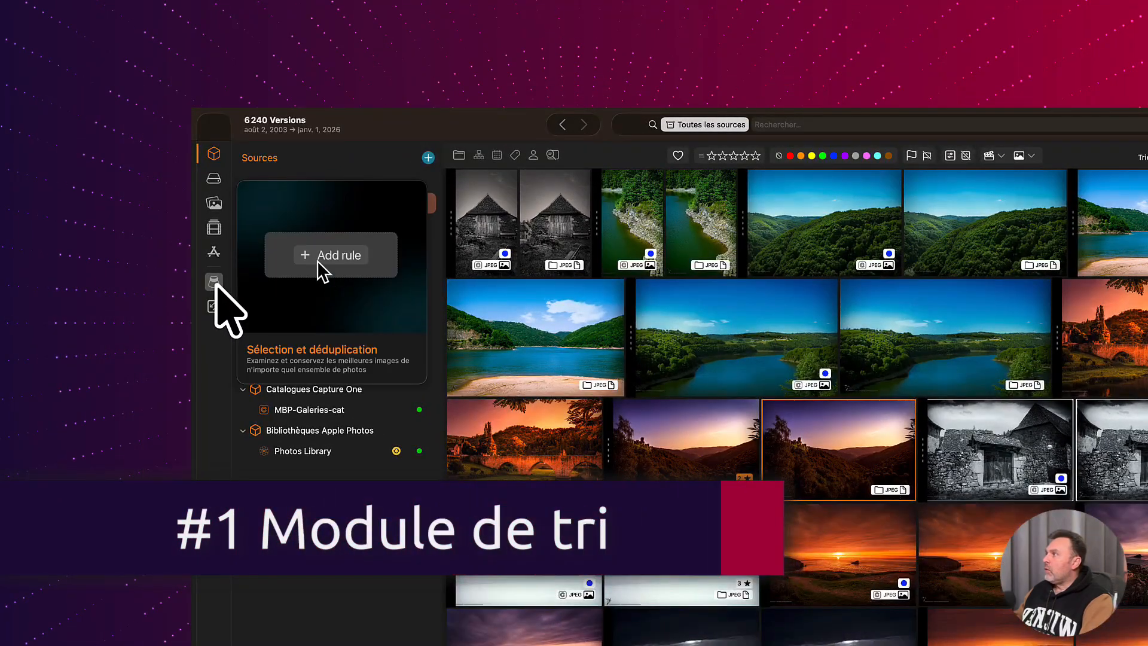
# Step: Display the Highly Saturated Images album, then return to the view of all sources
pyautogui.click(213, 204)
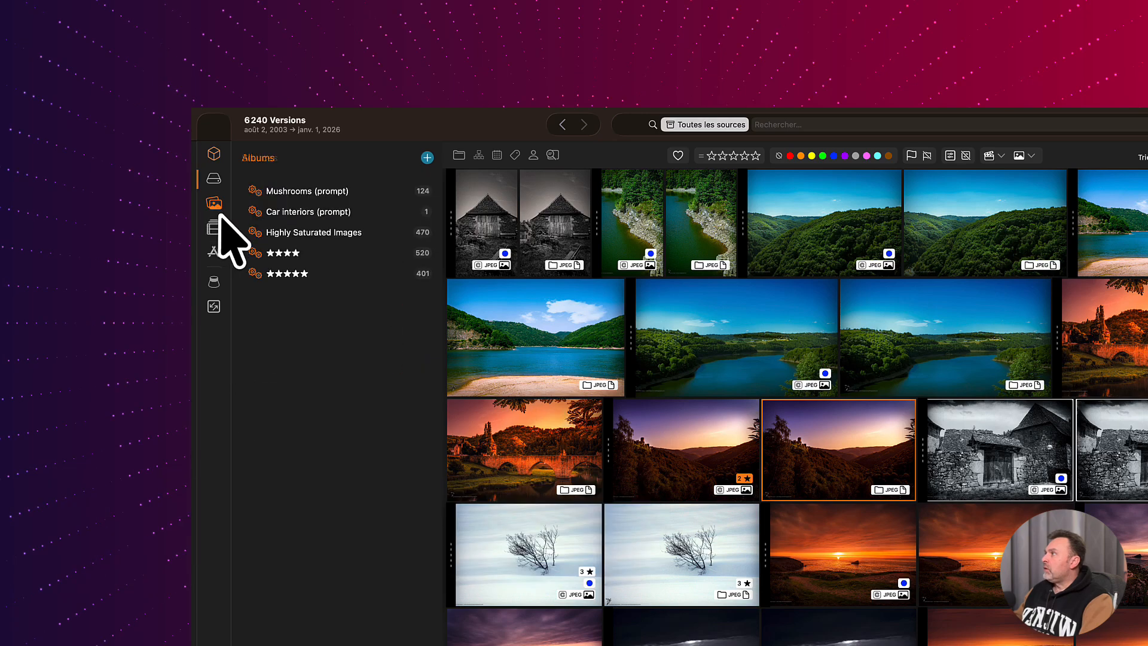
pyautogui.click(333, 234)
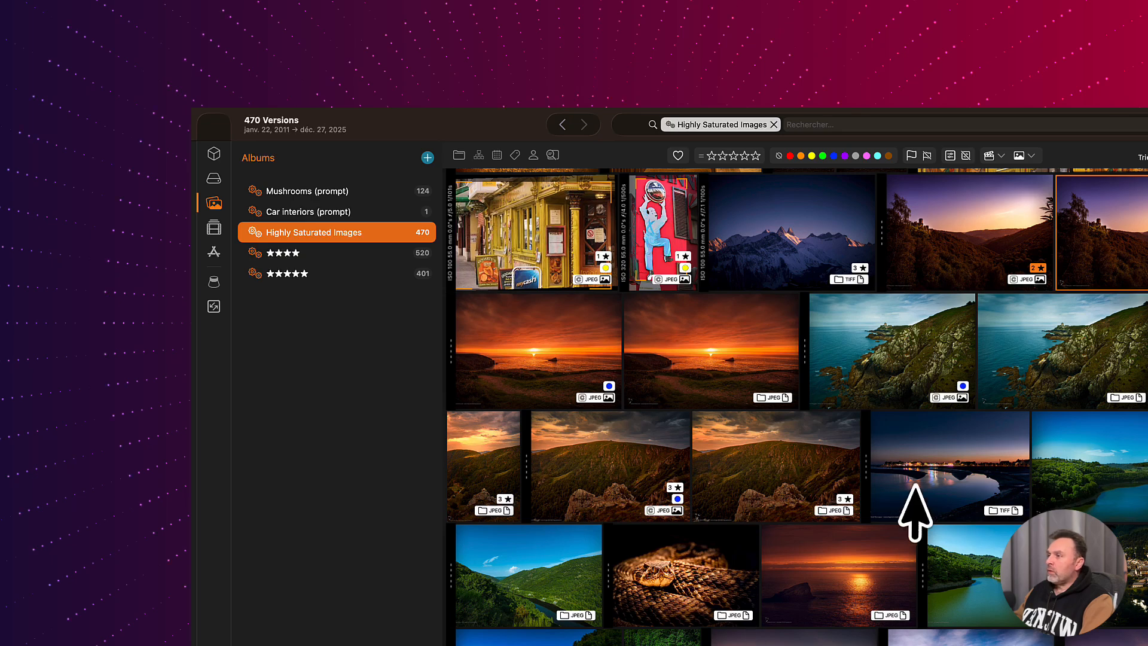
pyautogui.click(214, 154)
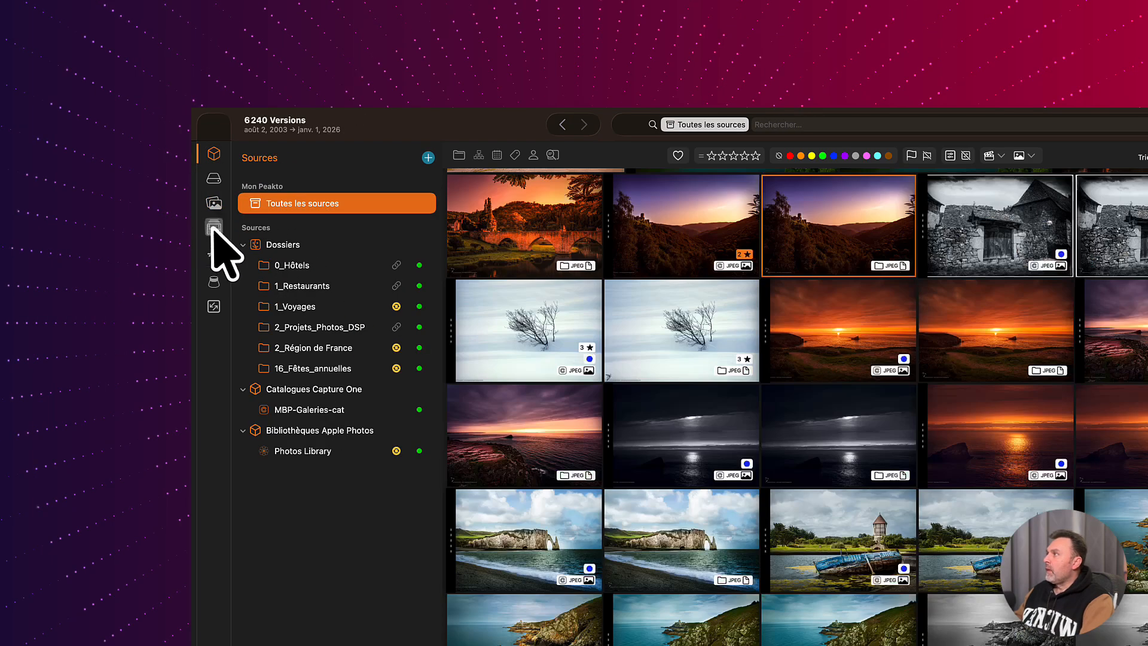
# Step: Load the Highly Saturated Images album into the sorting and duplicate detection module with the duplicate search preset
pyautogui.click(214, 227)
pyautogui.click(214, 203)
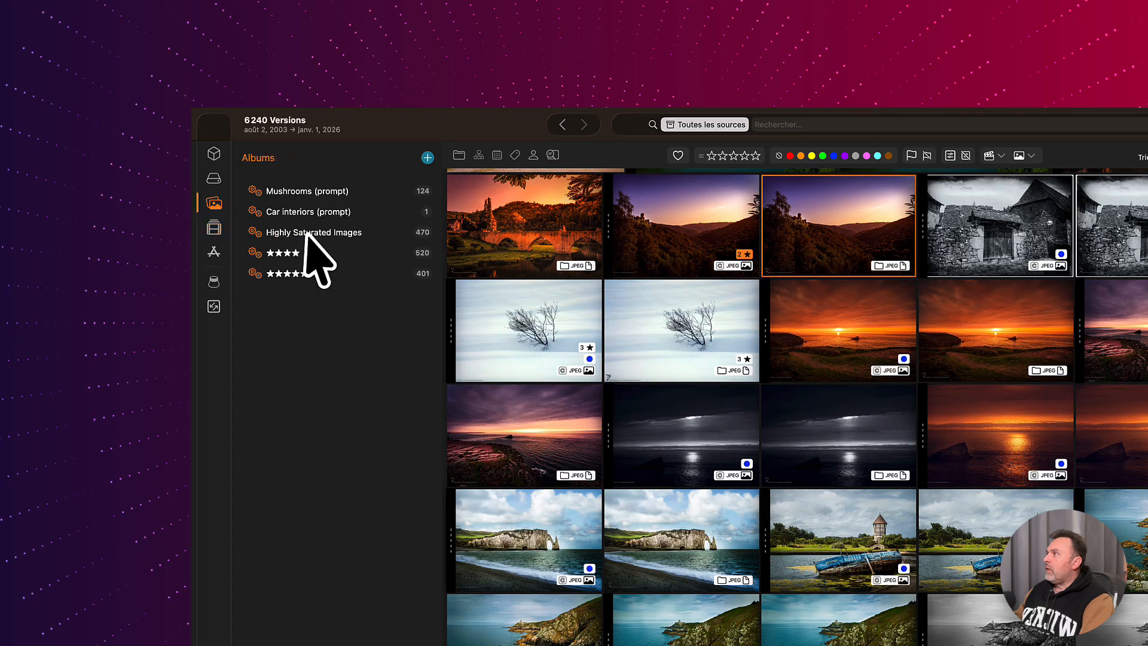
pyautogui.click(308, 234)
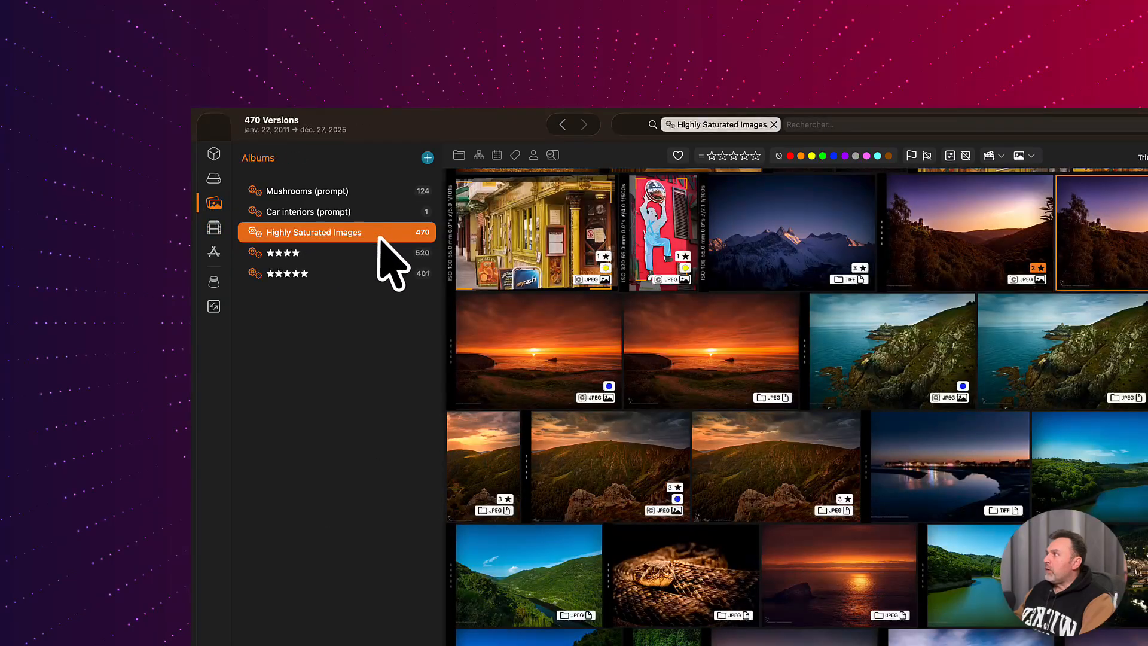
pyautogui.click(214, 282)
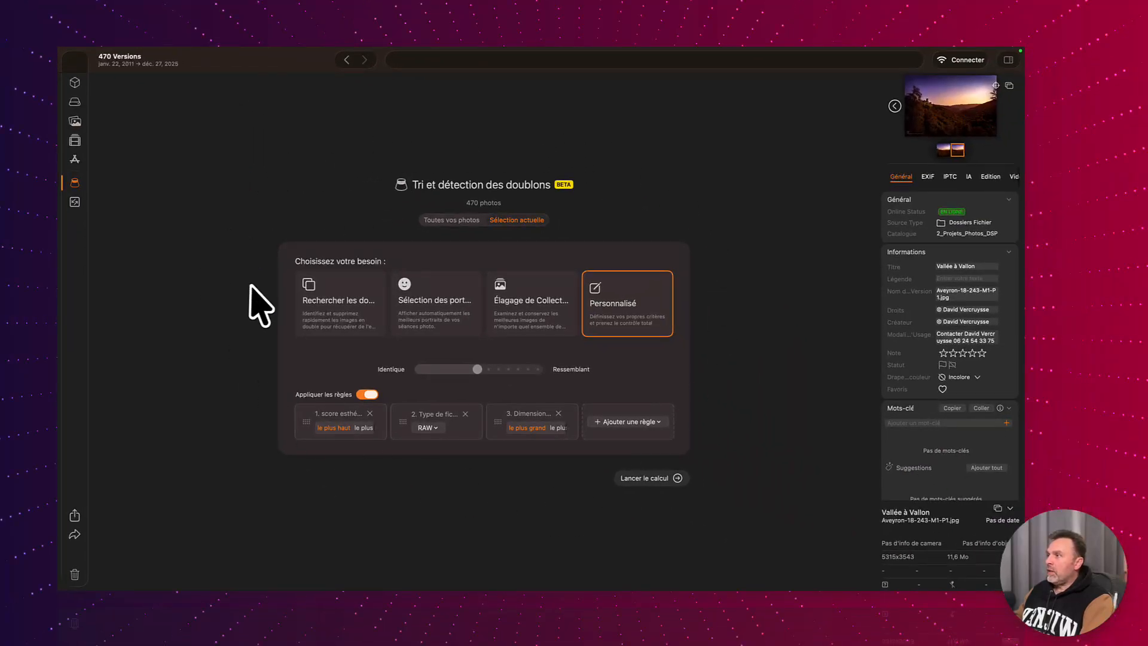
pyautogui.click(334, 301)
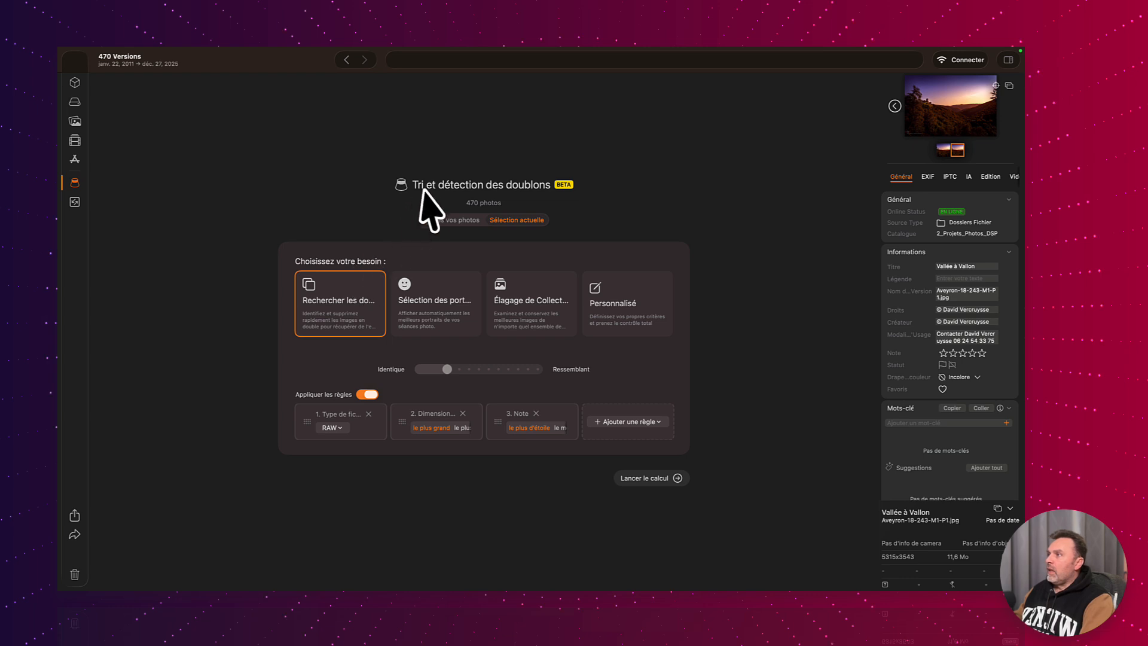
# Step: Compare the all-photos and current-selection scopes, then reopen the sorting module without an album selected
pyautogui.click(462, 222)
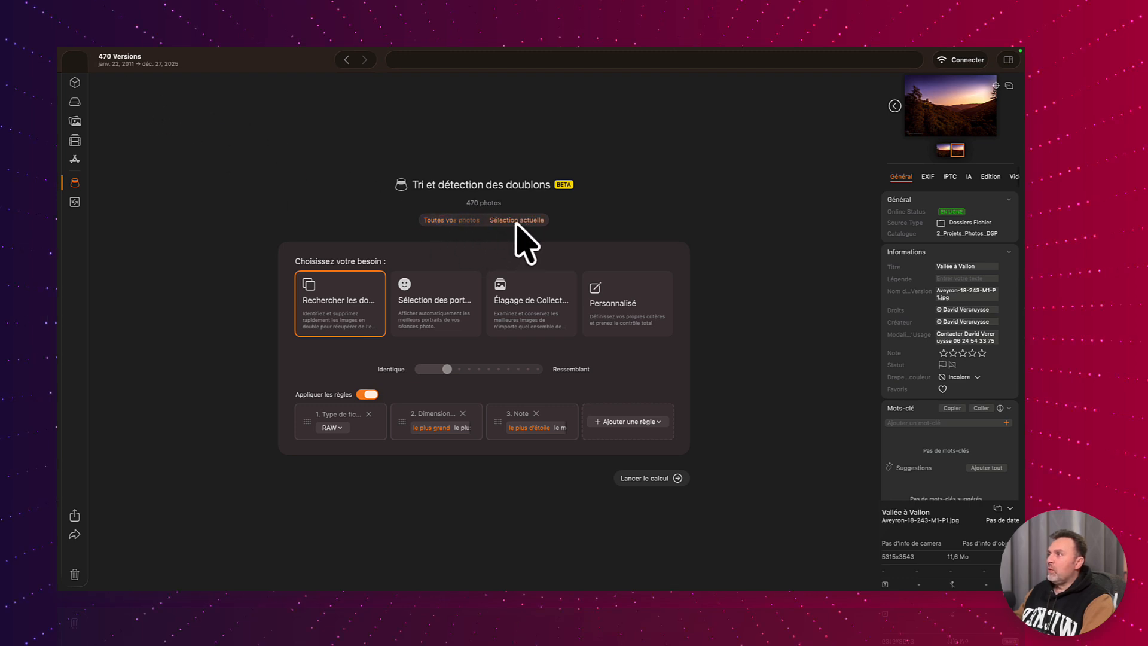
pyautogui.click(485, 210)
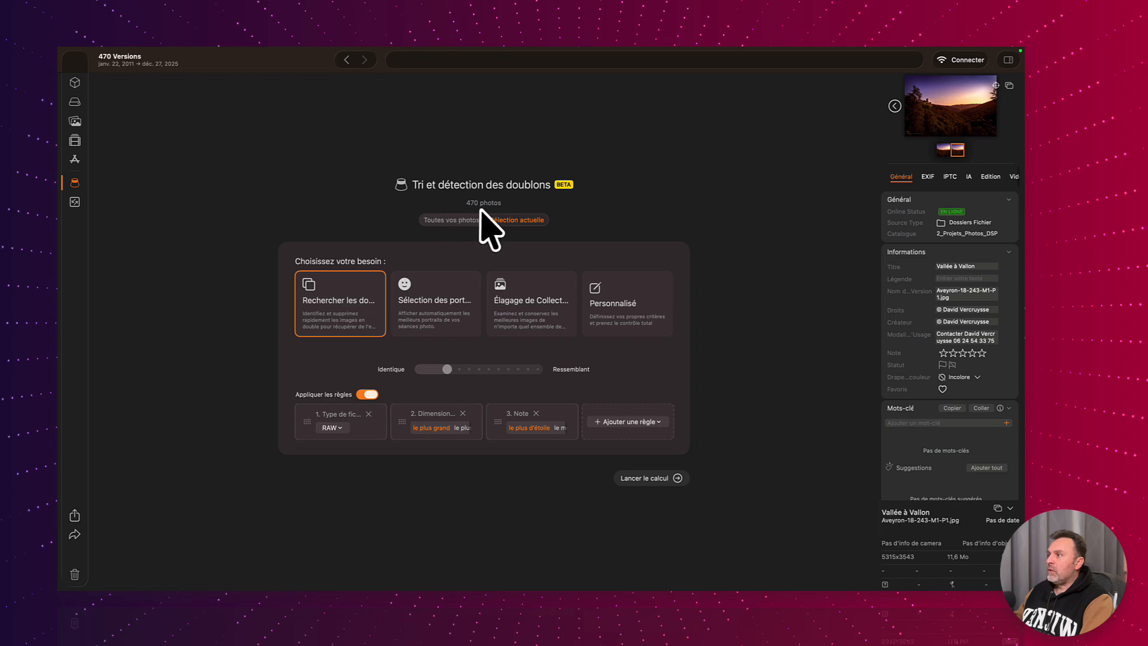
pyautogui.click(76, 122)
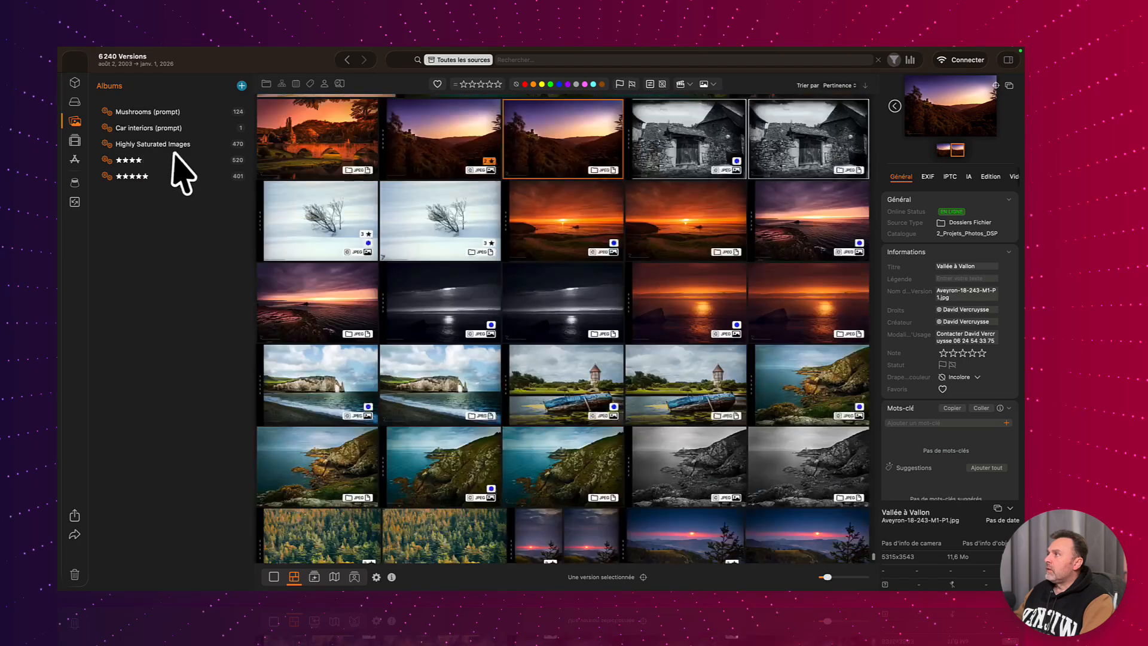
pyautogui.click(76, 182)
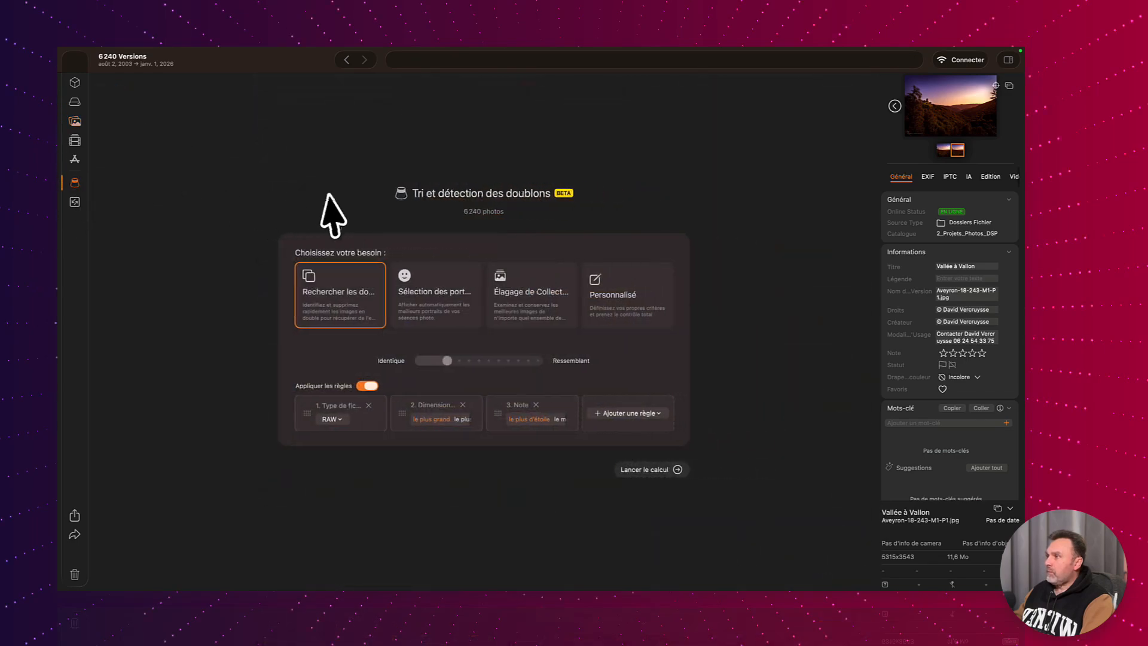
# Step: Reselect the Highly Saturated Images album and open it in the sorting and duplicate detection module
pyautogui.click(55, 139)
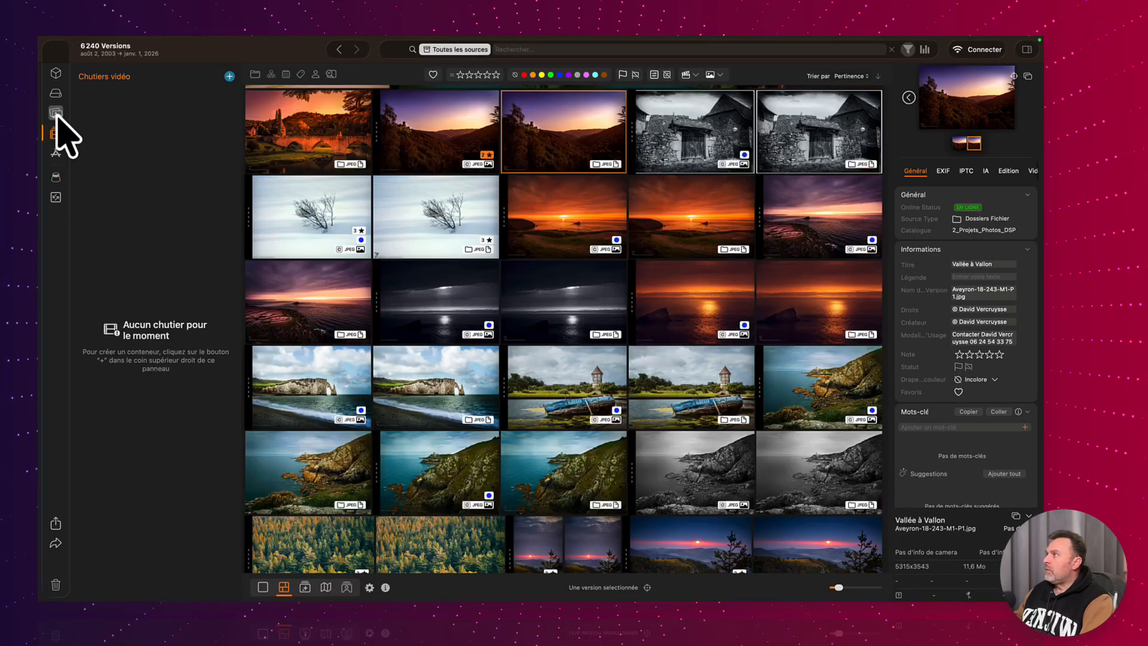
pyautogui.click(56, 114)
pyautogui.click(151, 138)
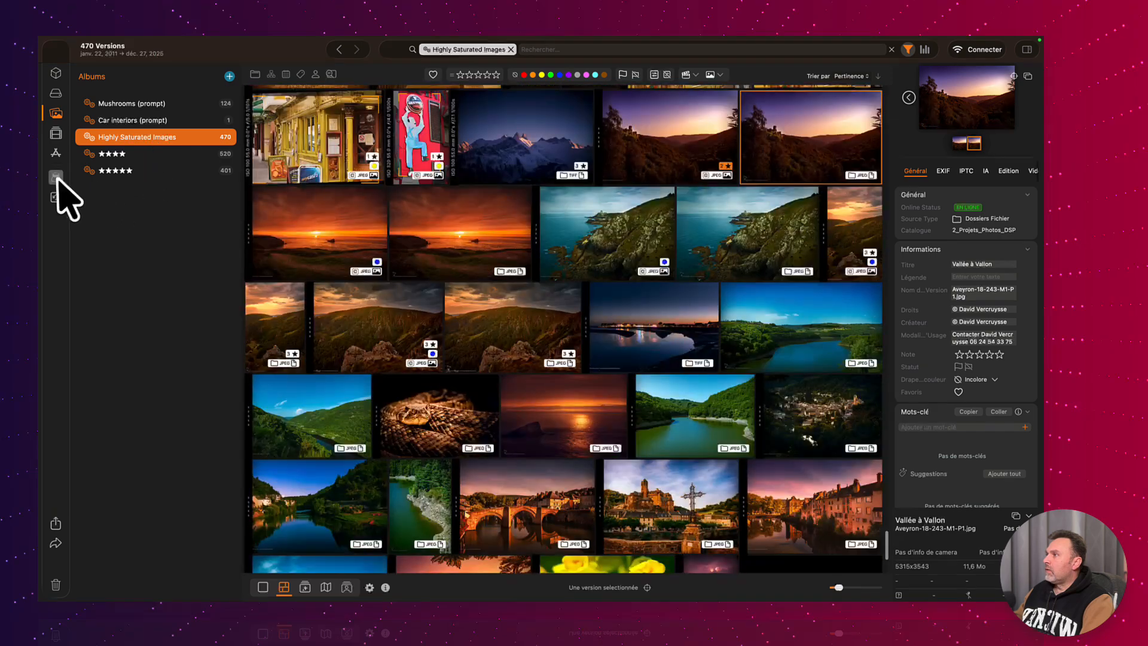
pyautogui.click(57, 178)
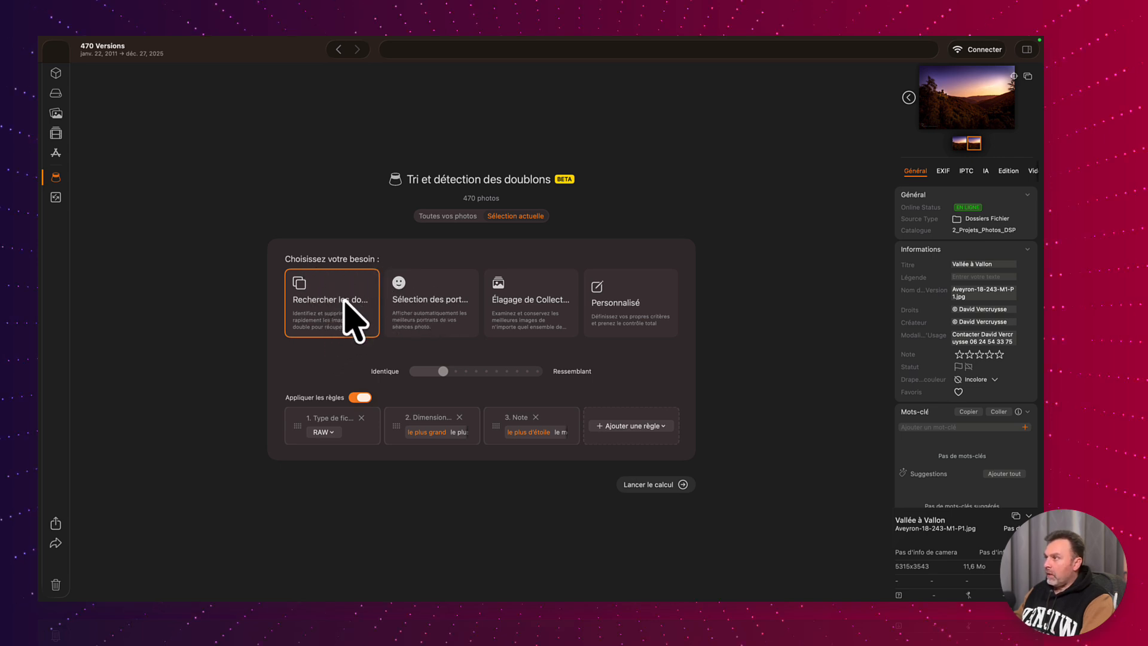
# Step: Compare the similarity levels and rules of the duplicate search, portrait selection, collection pruning and custom presets
pyautogui.click(431, 308)
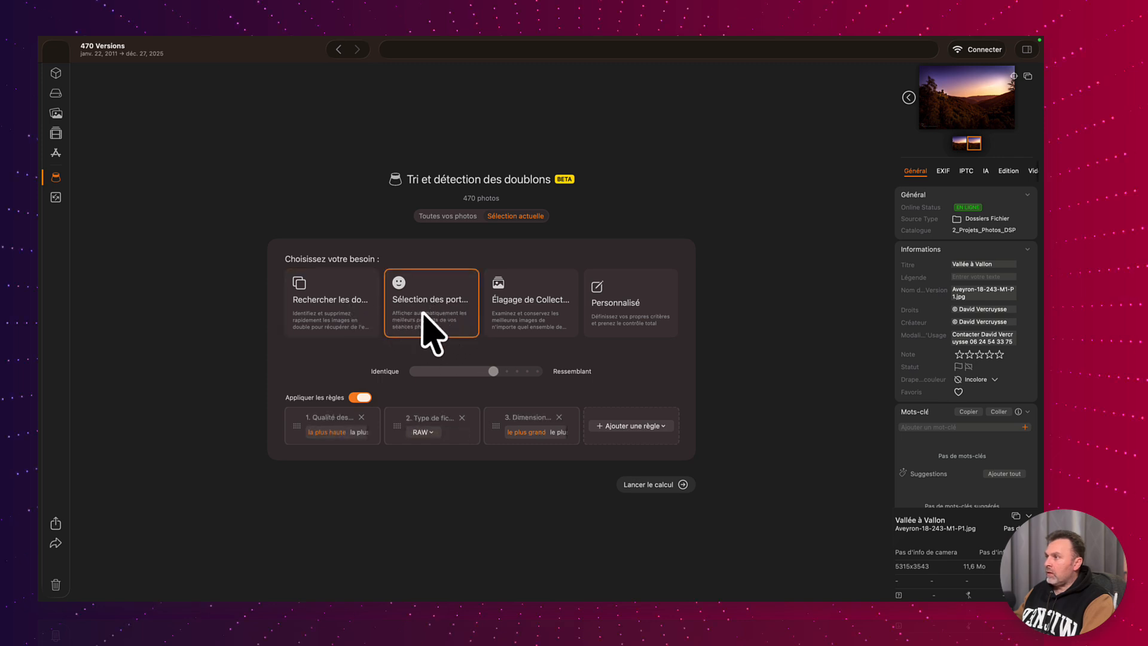
pyautogui.click(336, 307)
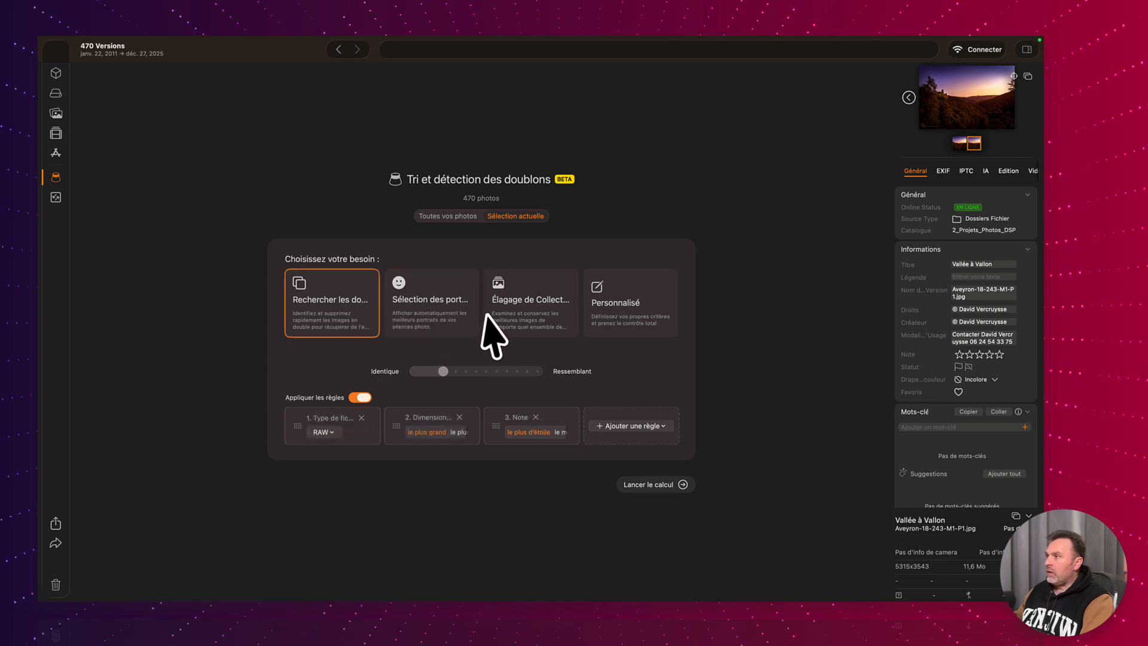
pyautogui.click(523, 310)
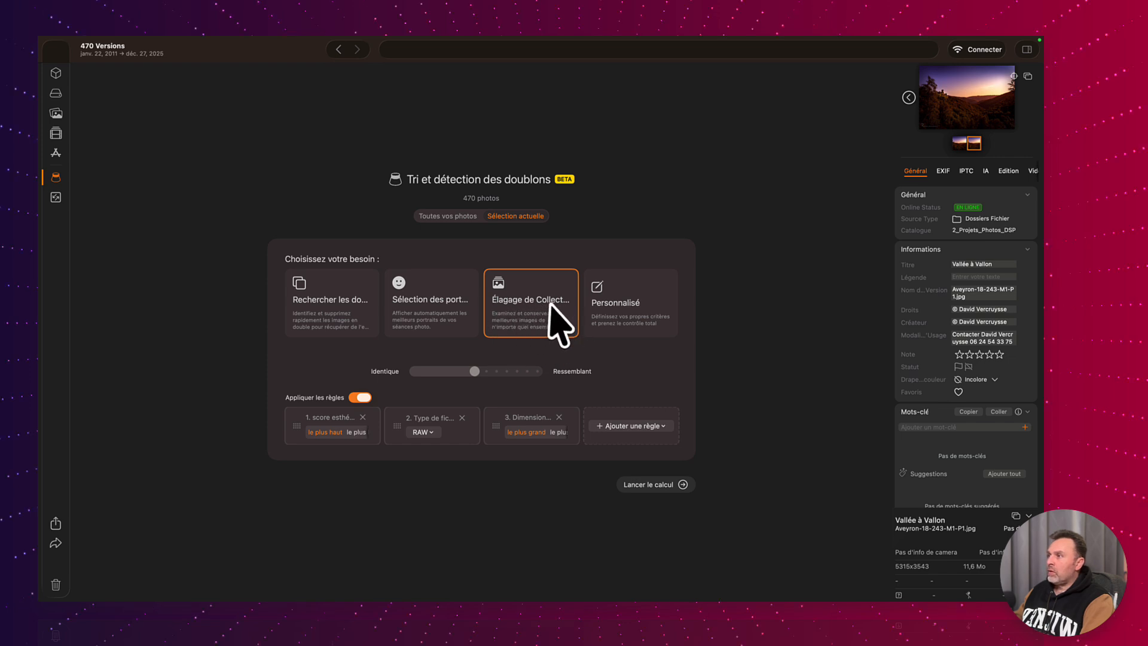
pyautogui.click(346, 309)
pyautogui.click(433, 310)
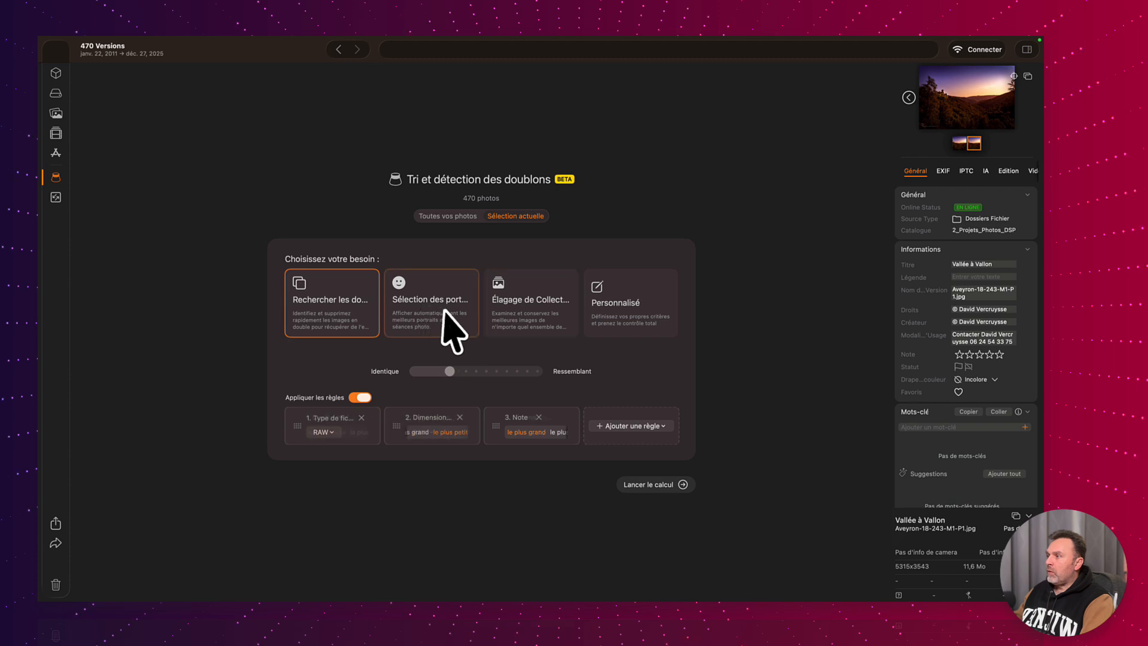
pyautogui.click(503, 309)
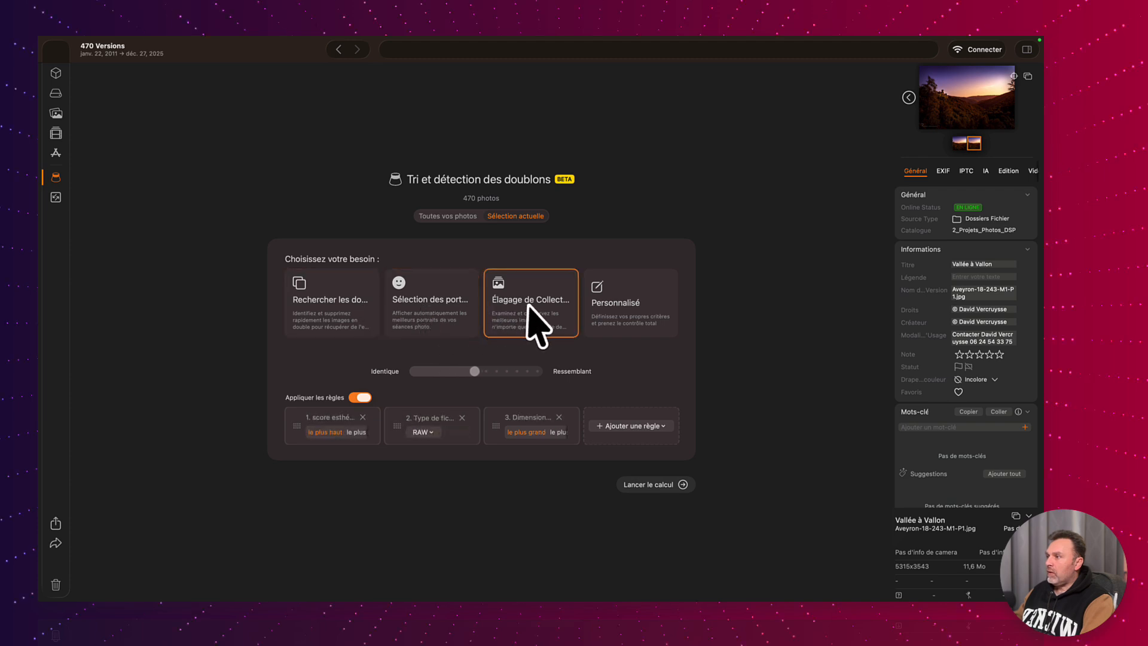
pyautogui.click(634, 305)
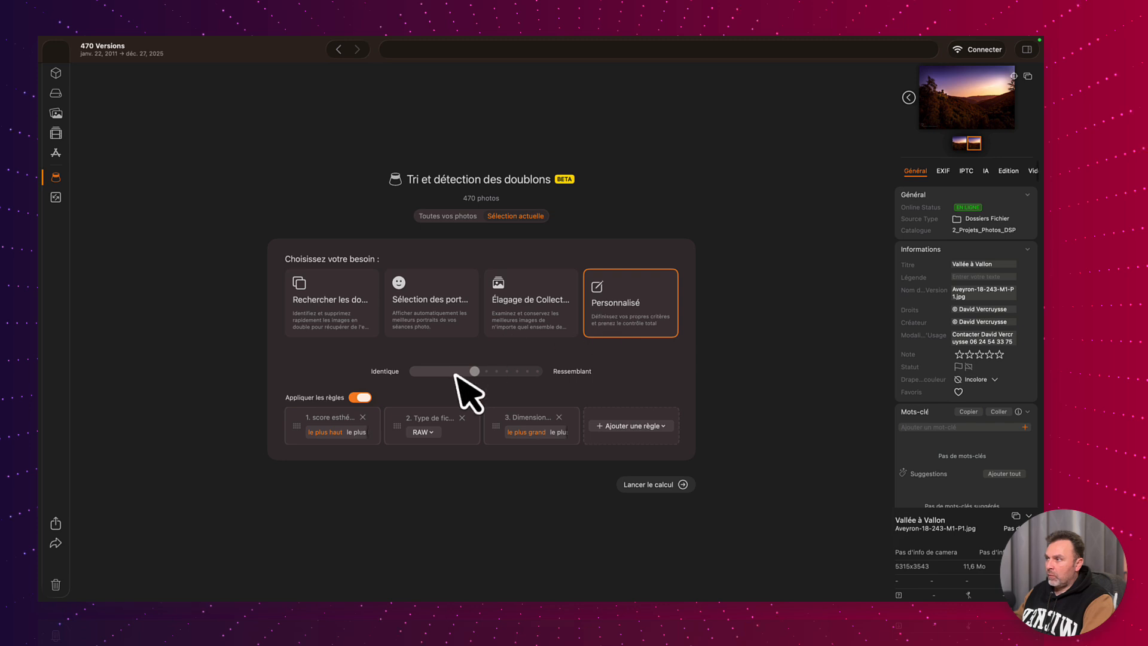
pyautogui.click(529, 304)
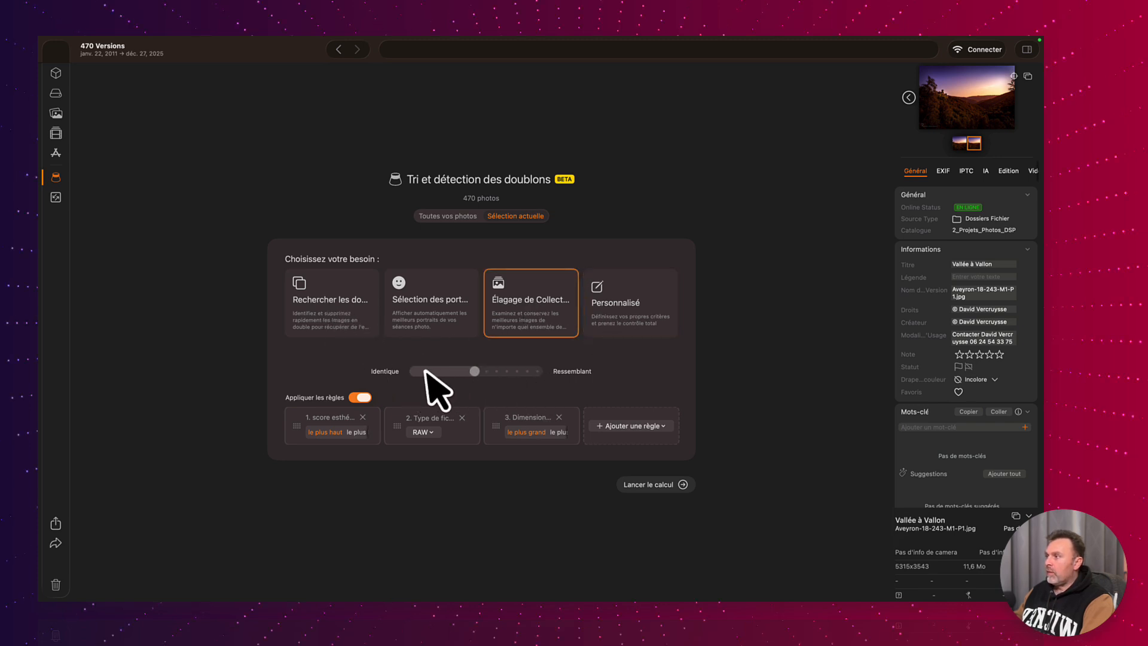
# Step: Try similarity levels near Identique and fully at Ressemblant, ending back near Identique
pyautogui.moveTo(471, 373); pyautogui.dragTo(435, 372)
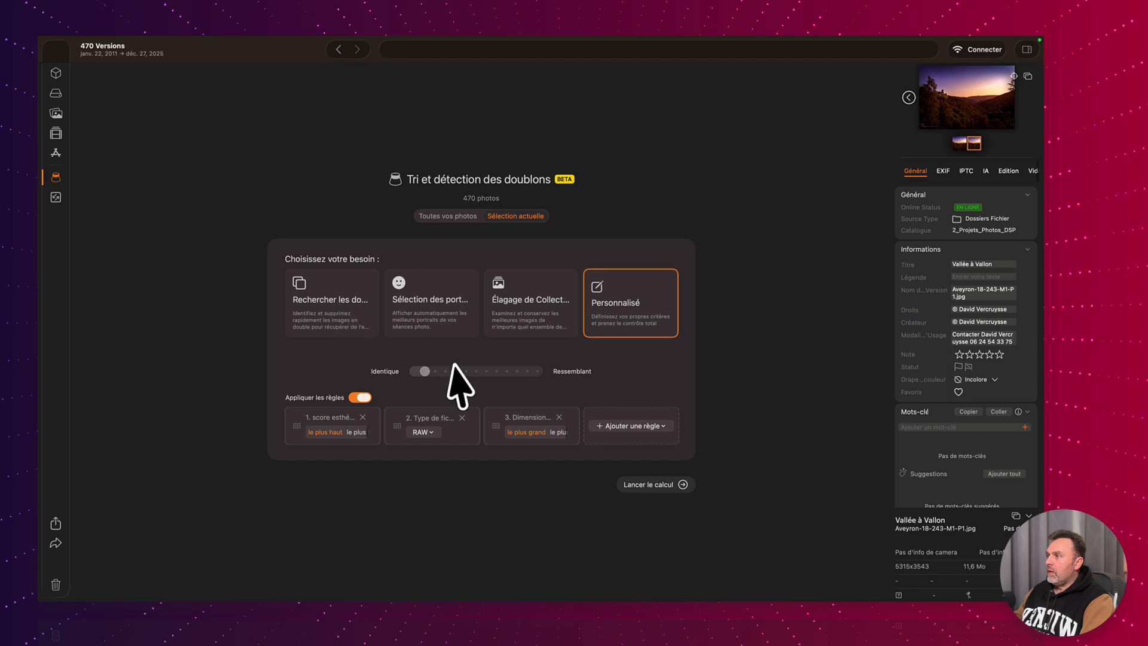
pyautogui.moveTo(520, 371); pyautogui.dragTo(527, 372)
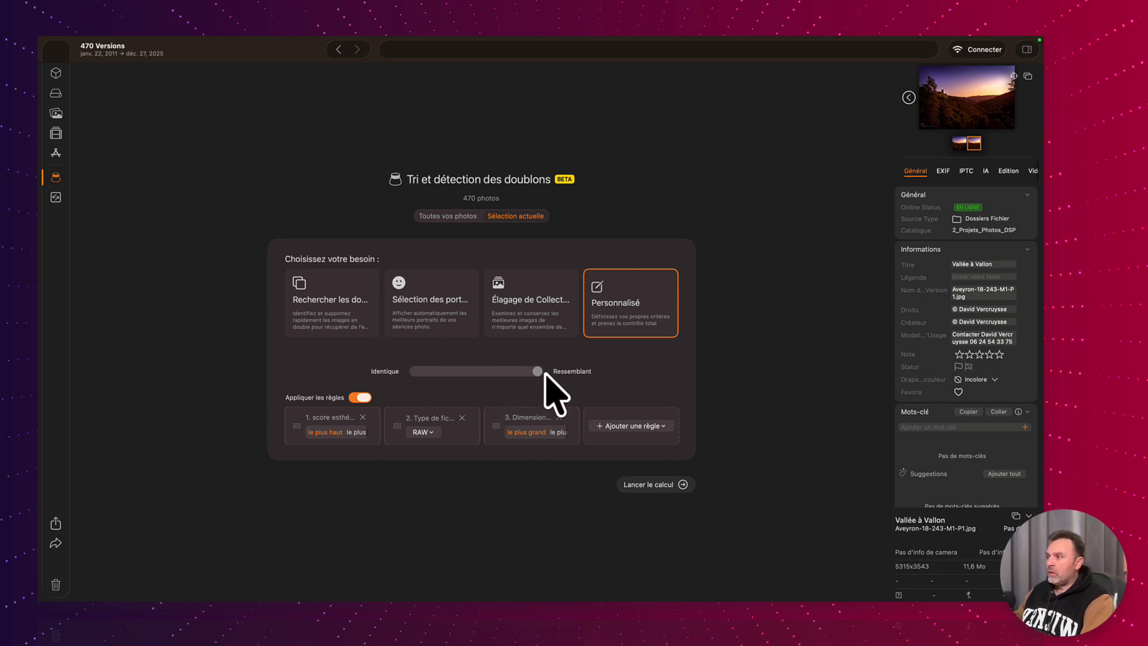
pyautogui.moveTo(540, 372); pyautogui.dragTo(421, 376)
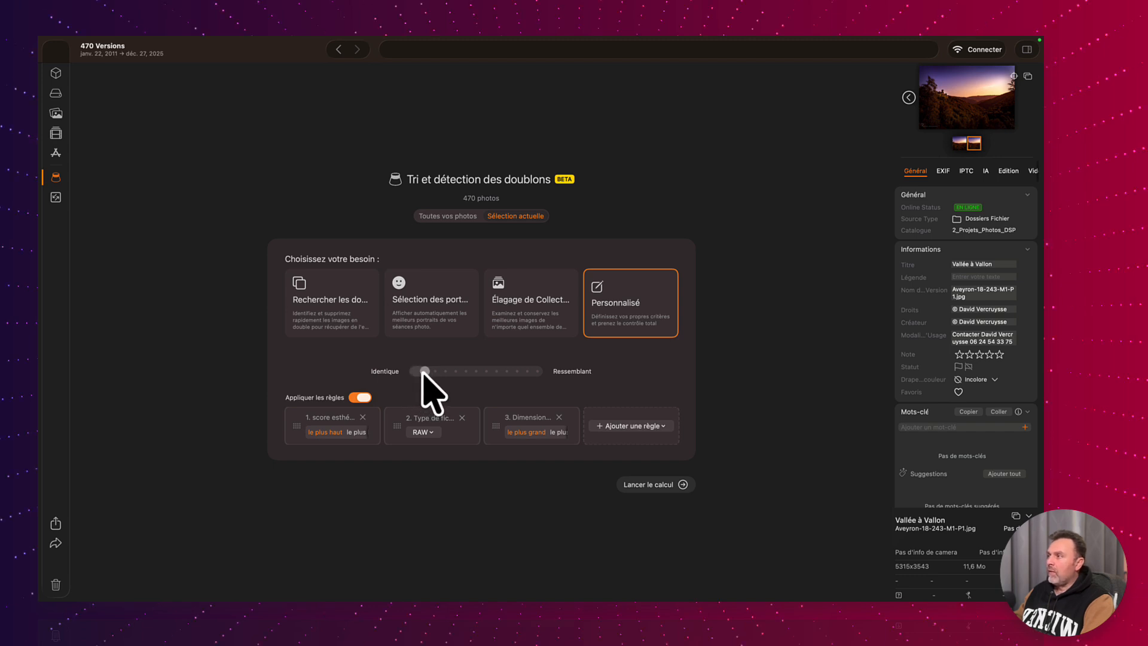
# Step: Select the duplicate search preset and switch its rules off and back on
pyautogui.click(328, 299)
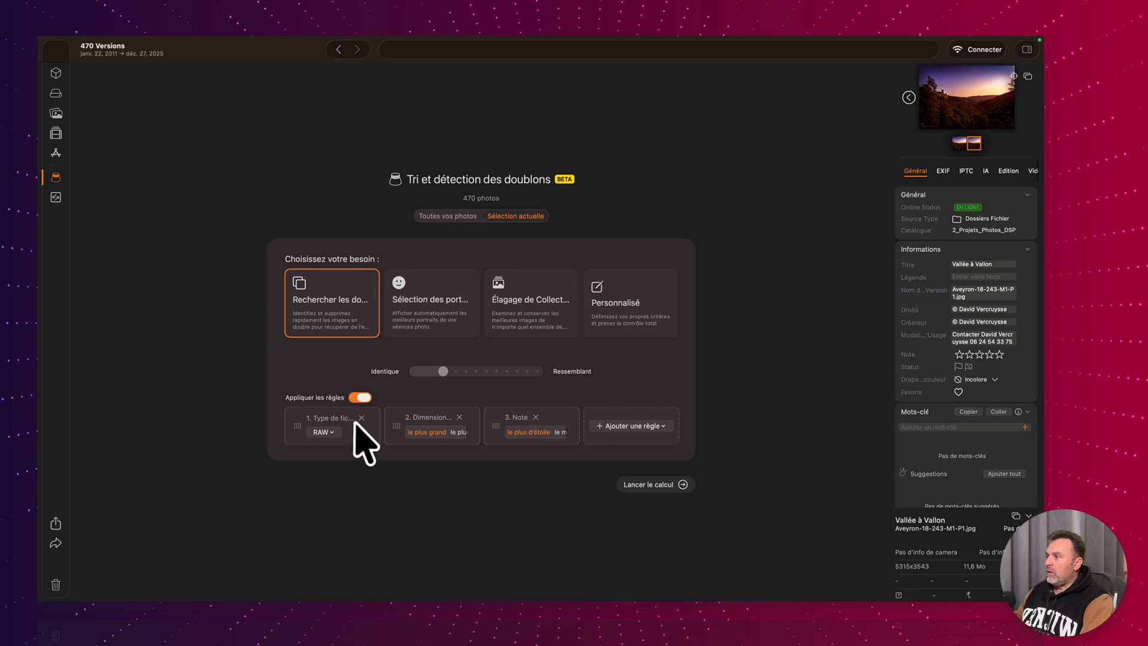
pyautogui.click(357, 401)
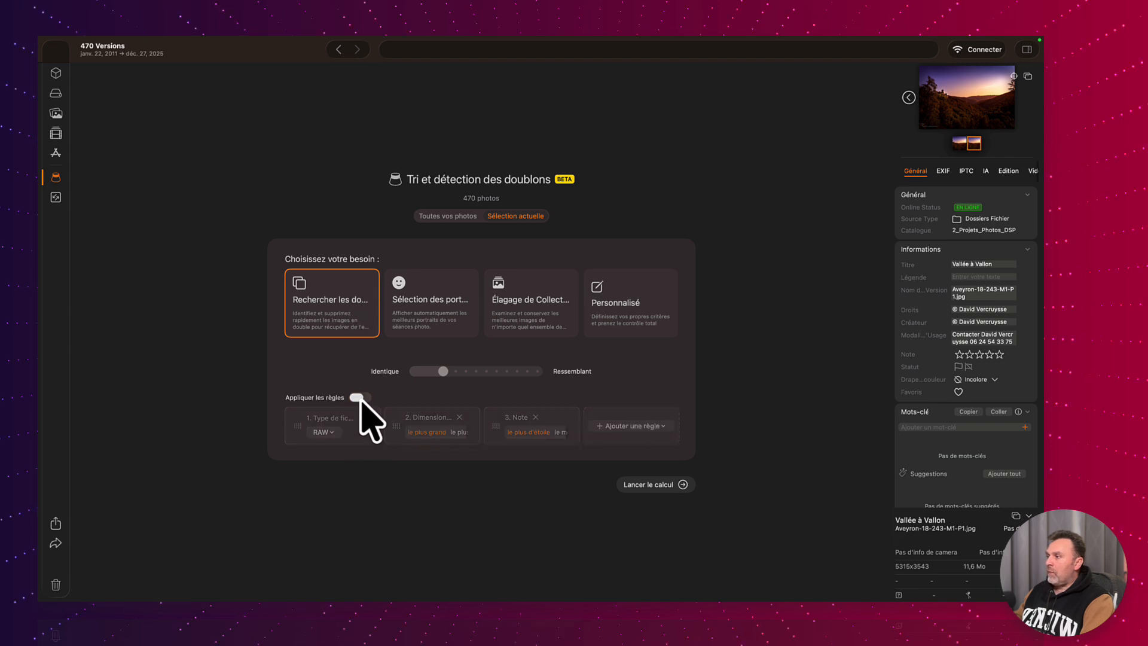
pyautogui.click(359, 397)
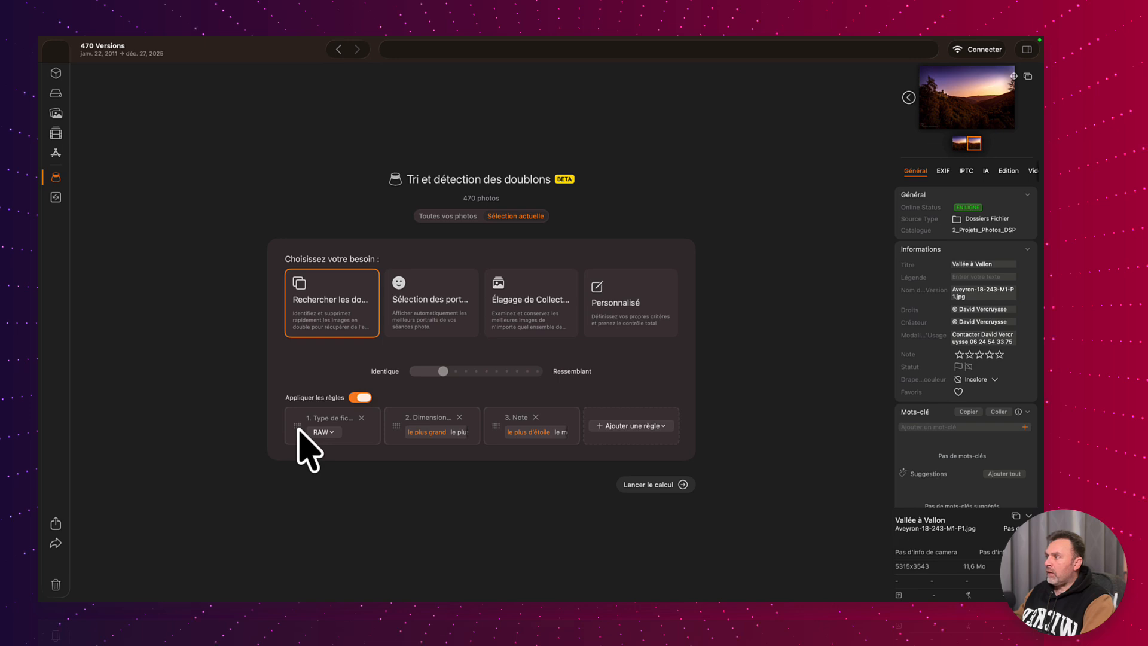
# Step: Review the file formats offered by the file type rule, keeping RAW
pyautogui.moveTo(298, 426); pyautogui.dragTo(329, 426)
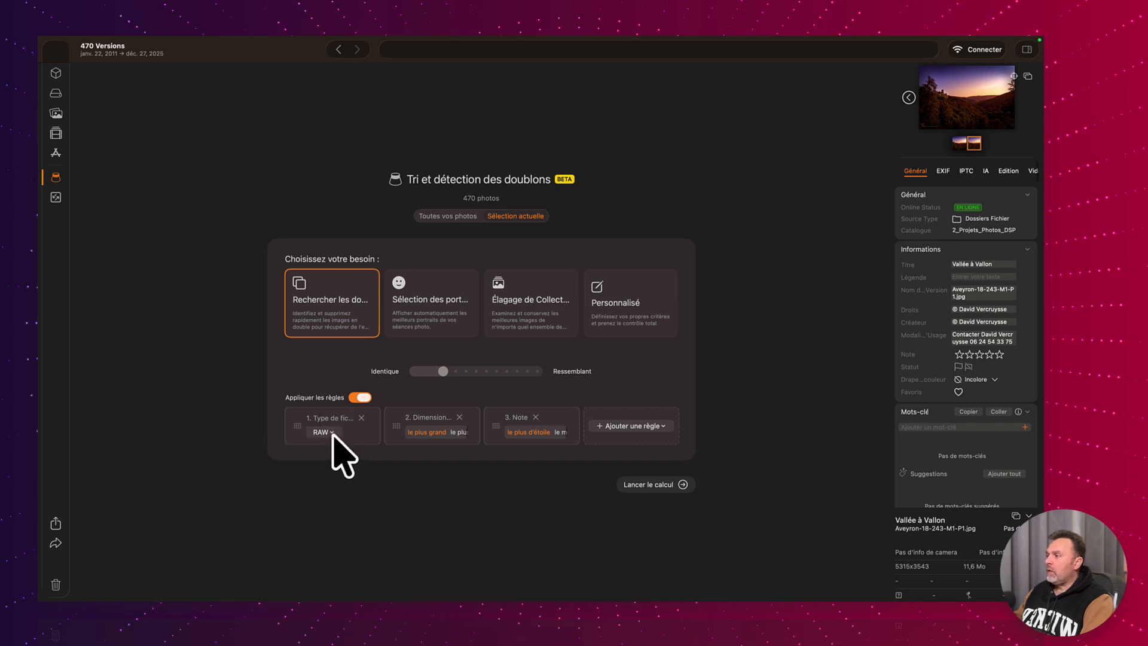
pyautogui.click(323, 432)
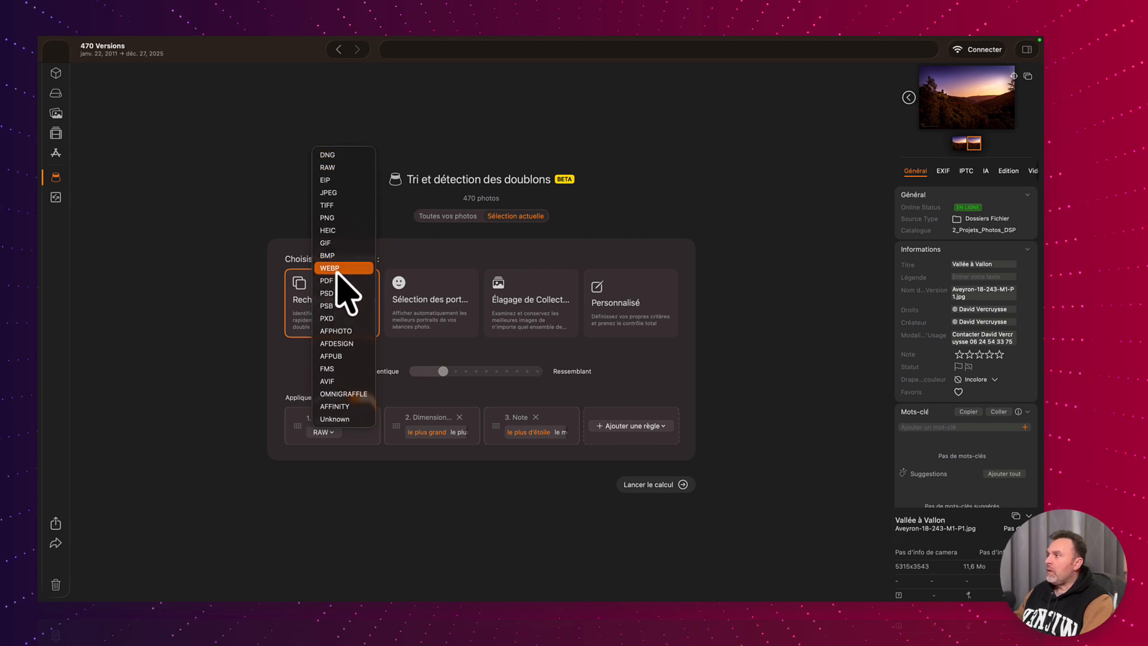
pyautogui.click(357, 451)
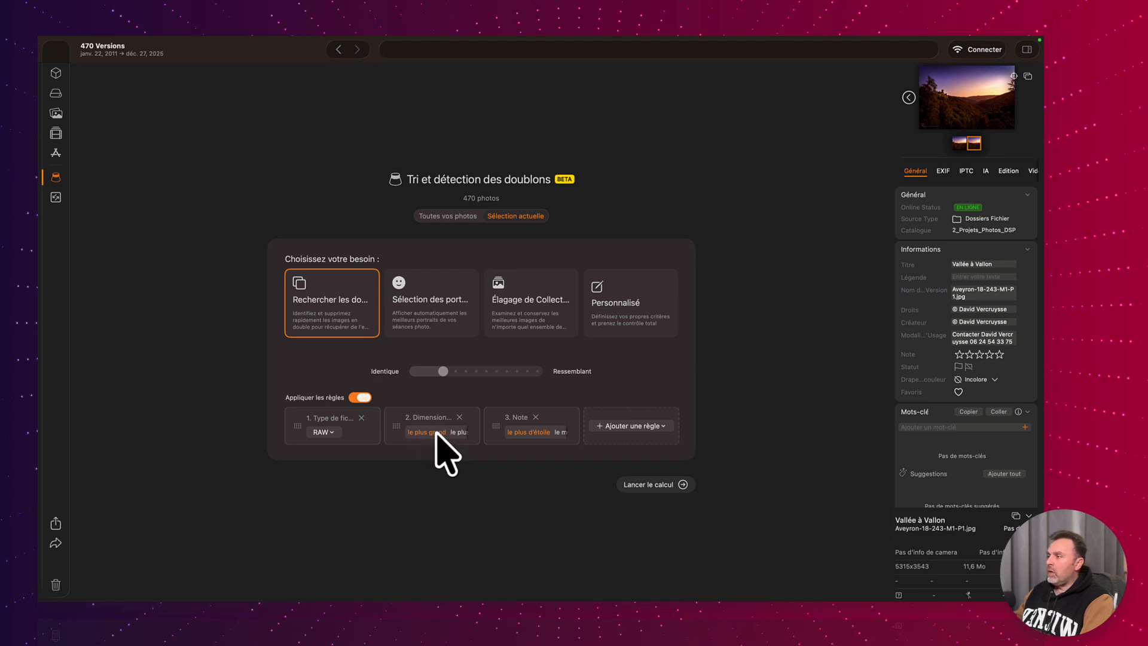
# Step: Try the image dimension rule's options and review the rule types that can be added
pyautogui.click(459, 431)
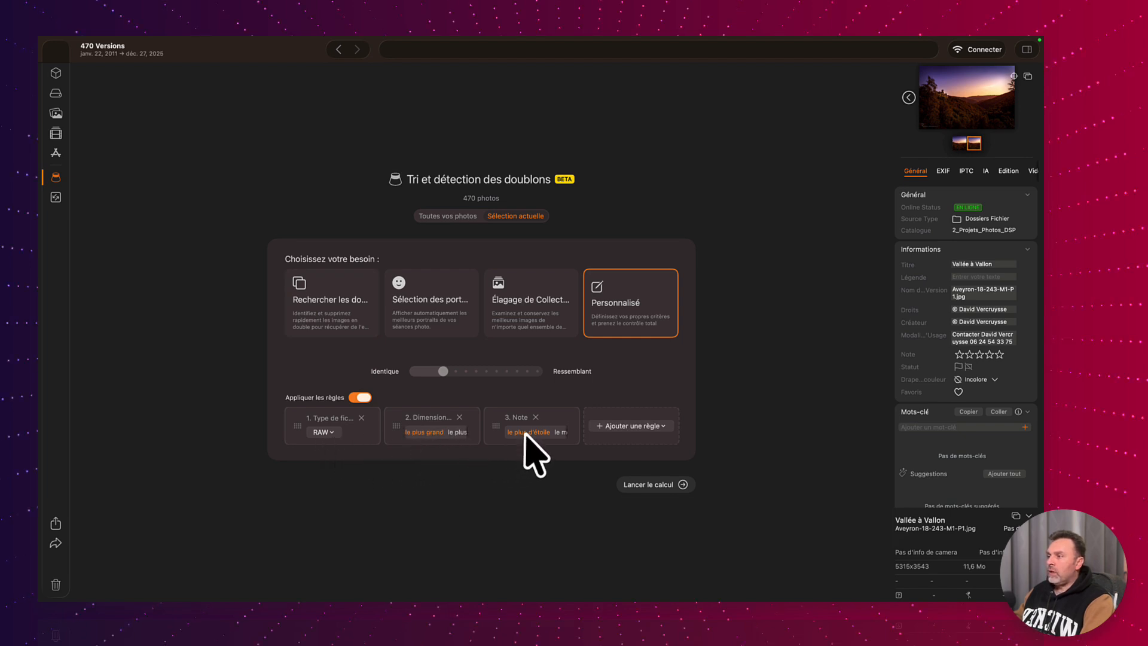
pyautogui.click(610, 426)
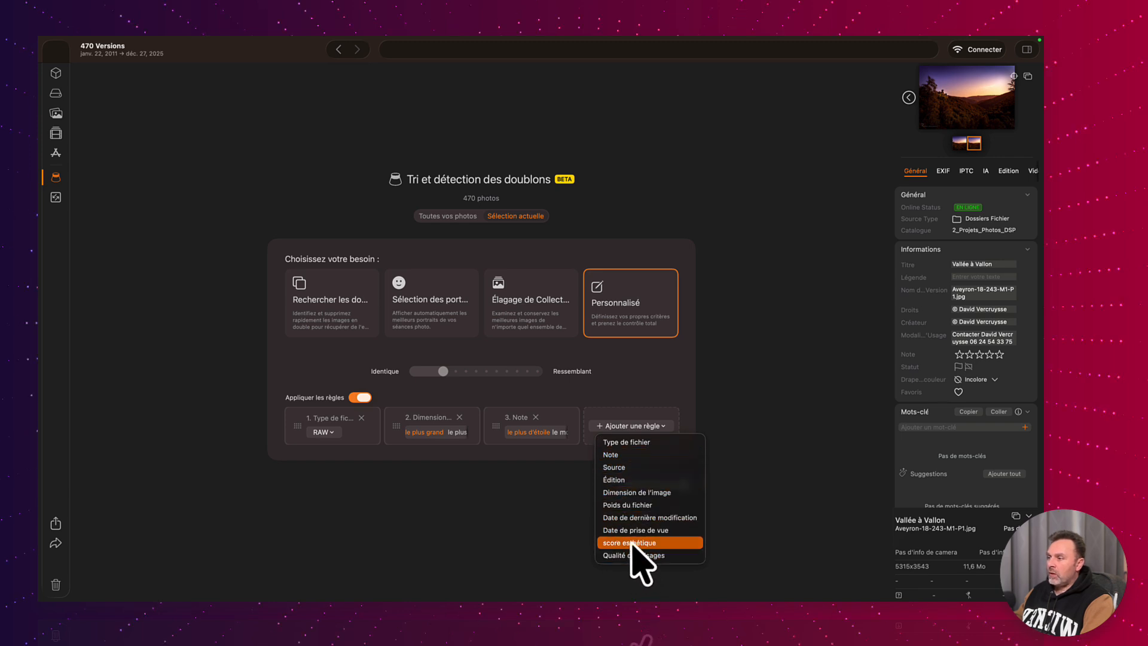
pyautogui.click(621, 376)
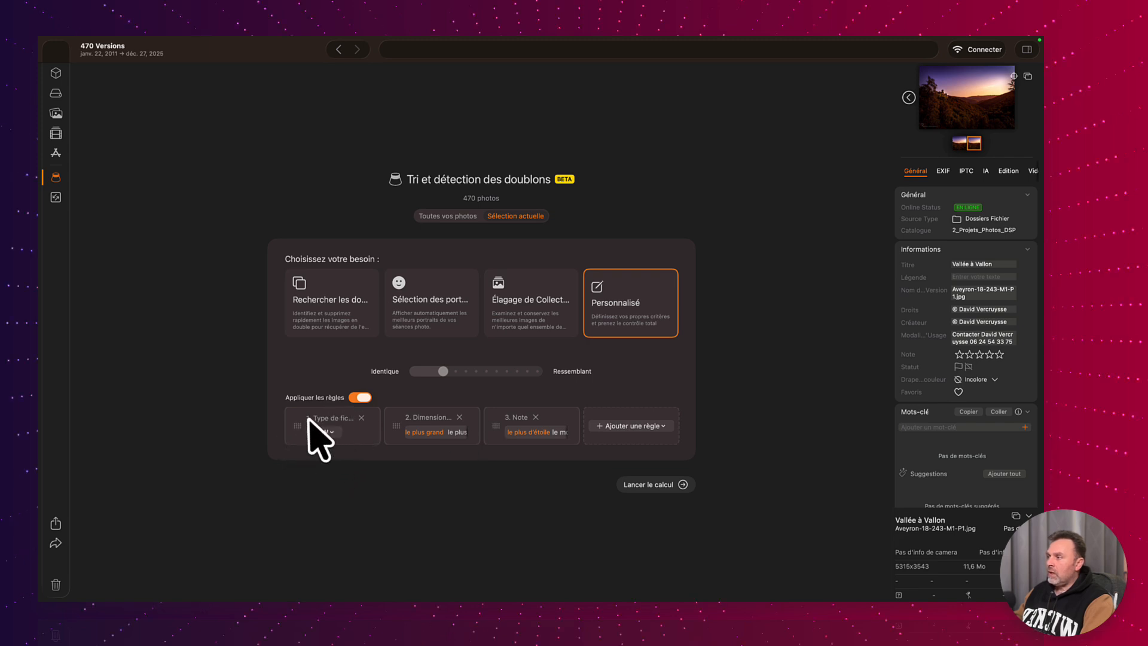
# Step: Move the file type rule to third priority, behind the image dimension and rating rules
pyautogui.moveTo(302, 440); pyautogui.dragTo(373, 404)
pyautogui.moveTo(385, 490); pyautogui.dragTo(287, 442)
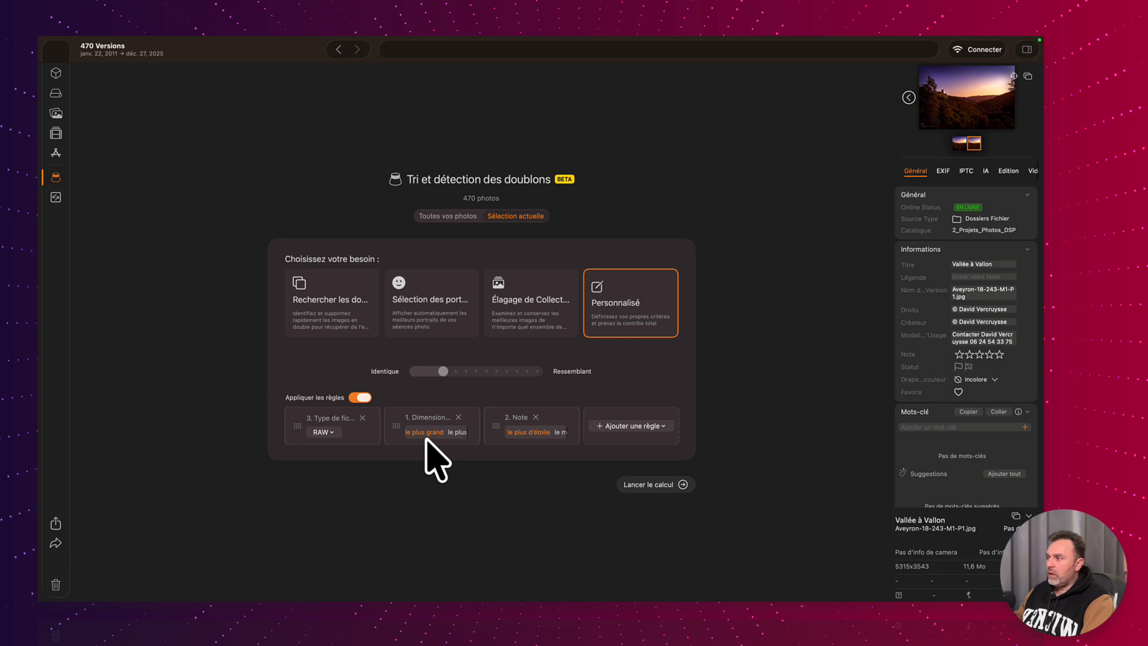
# Step: Launch the duplicate calculation with the configured rules and look through the resulting clusters of similar images
pyautogui.click(646, 485)
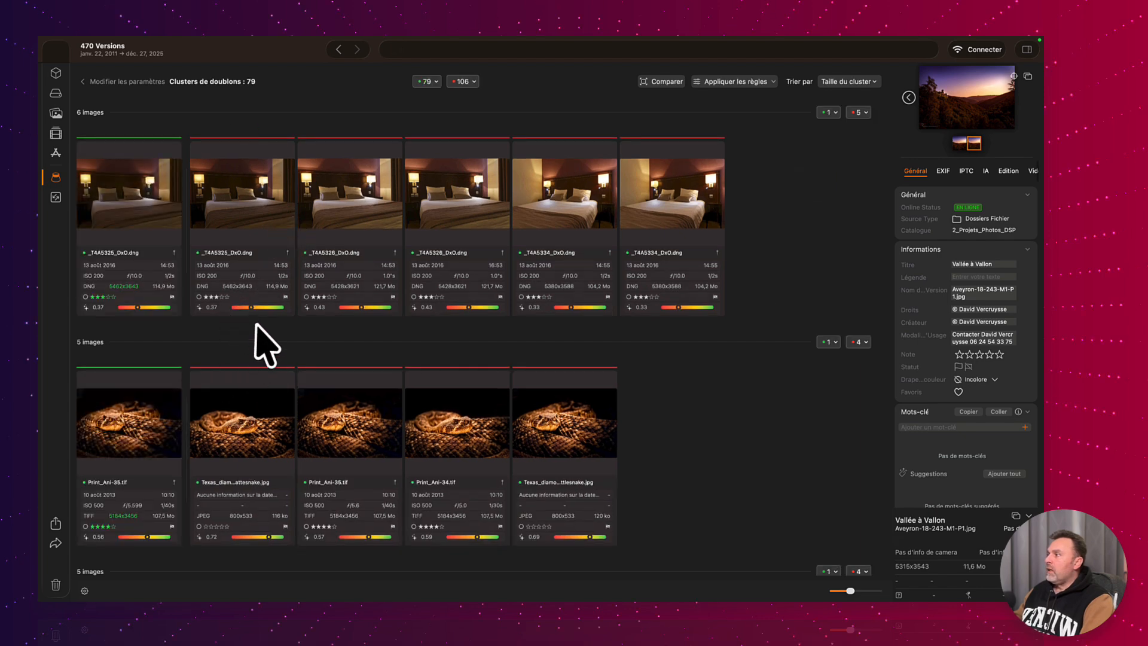
pyautogui.scroll(-3, 267, 340)
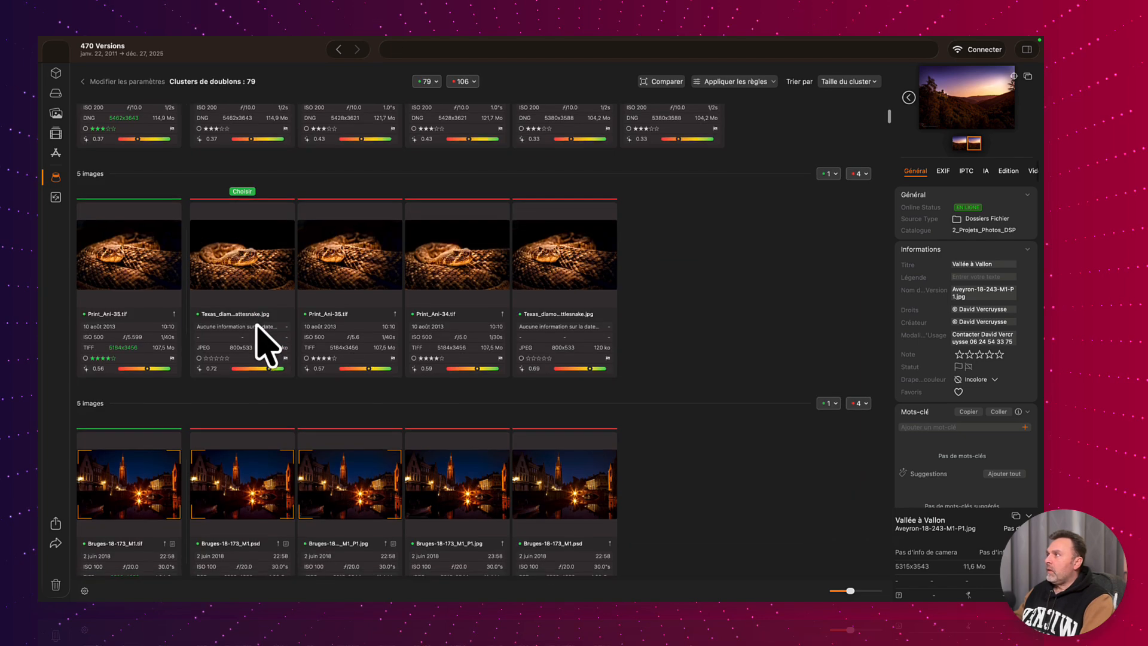
pyautogui.scroll(3, 266, 341)
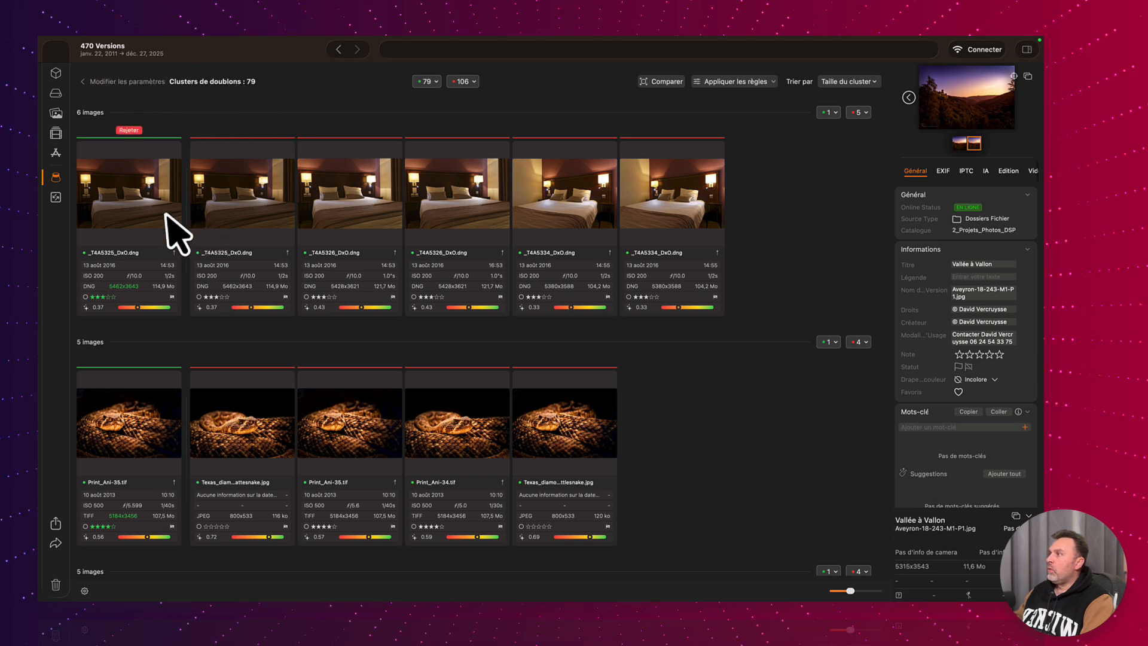
pyautogui.scroll(-2, 737, 392)
pyautogui.scroll(-10, 746, 411)
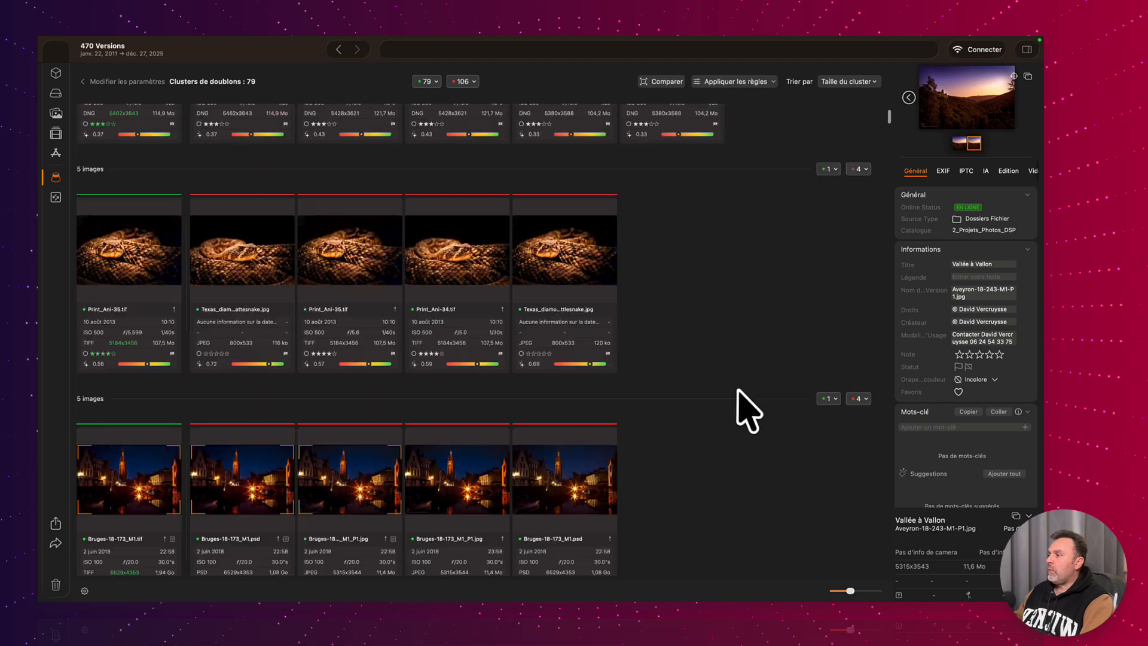
pyautogui.scroll(-10, 747, 411)
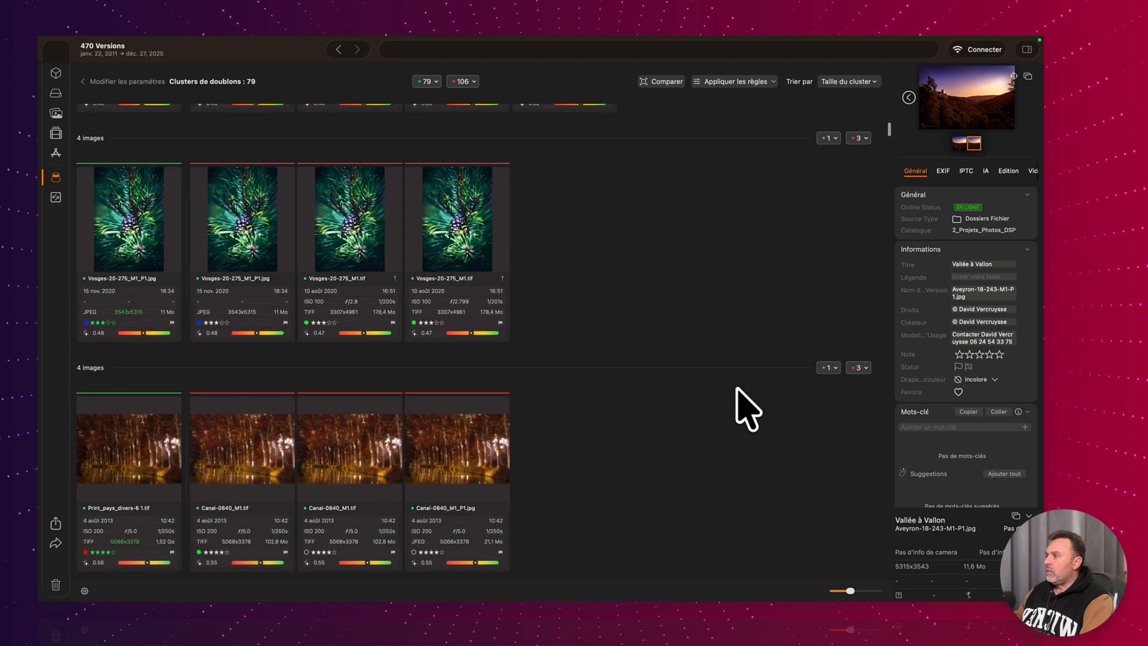
pyautogui.scroll(-10, 741, 411)
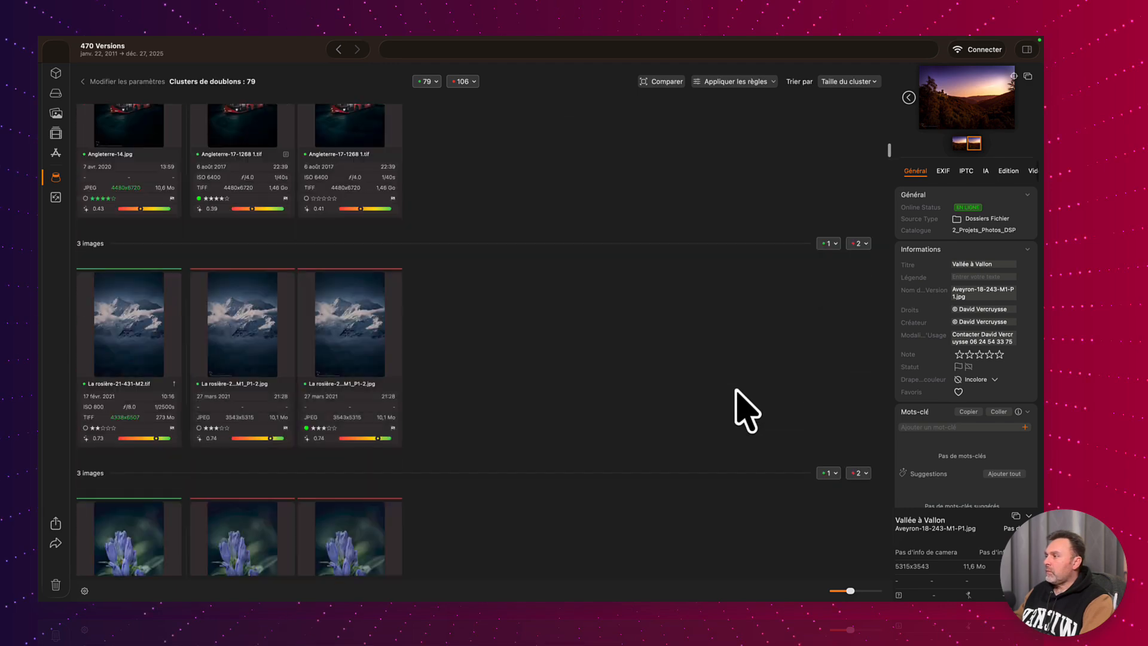
pyautogui.scroll(15, 380, 218)
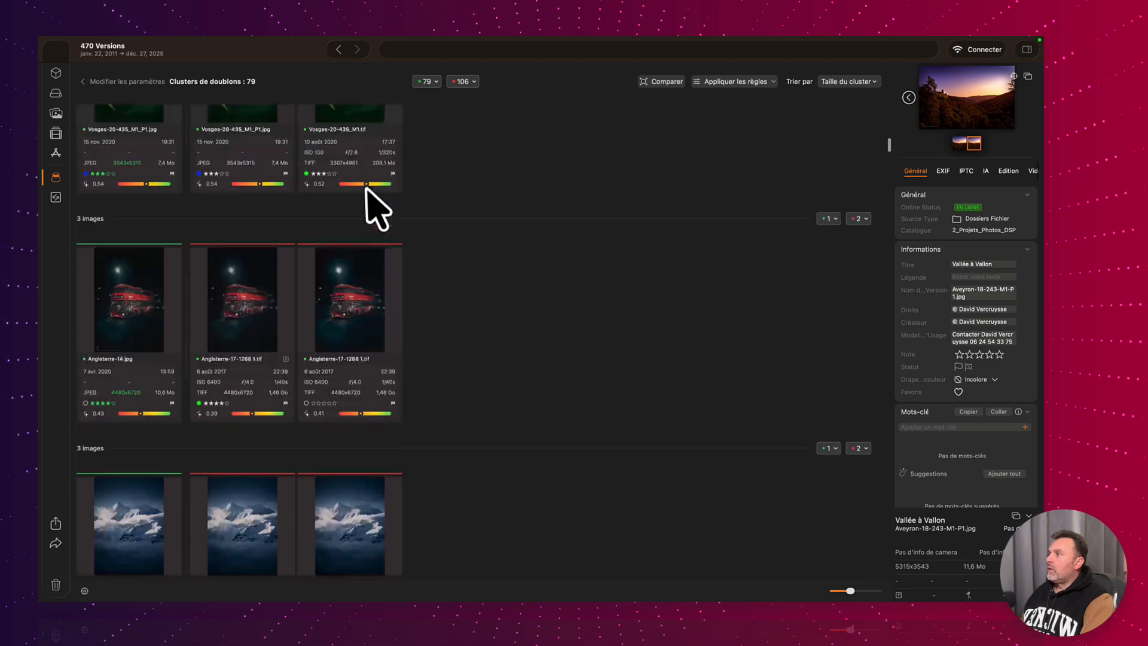
pyautogui.scroll(6, 323, 173)
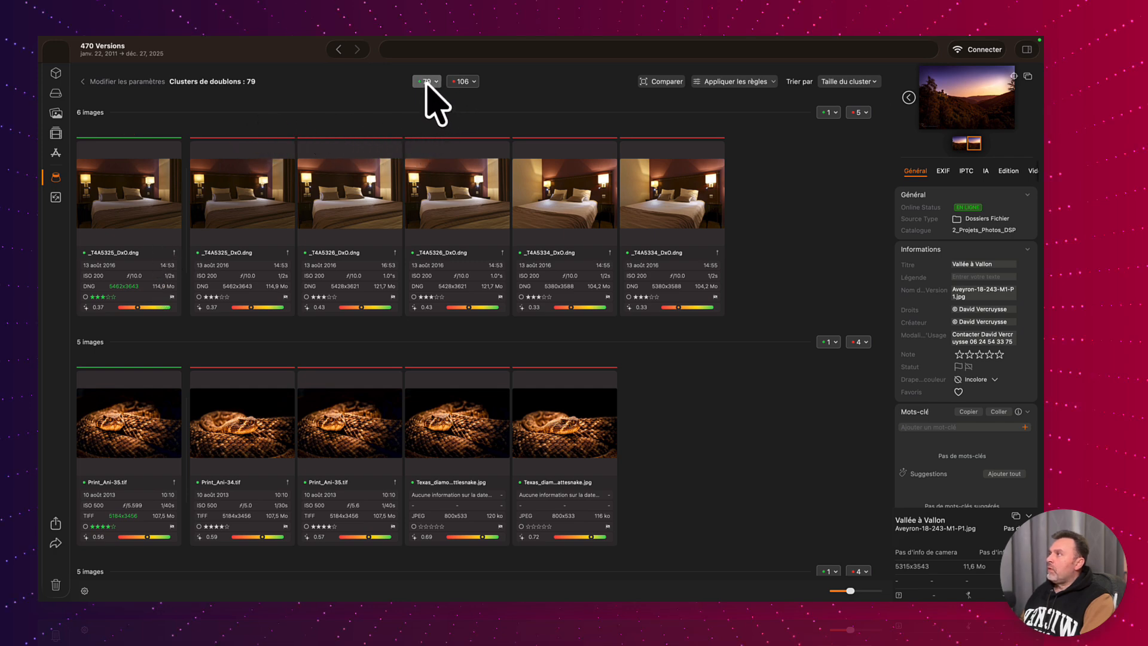
# Step: Review the batch actions offered for all rejected images and the rules that can be reapplied to the clusters
pyautogui.click(473, 82)
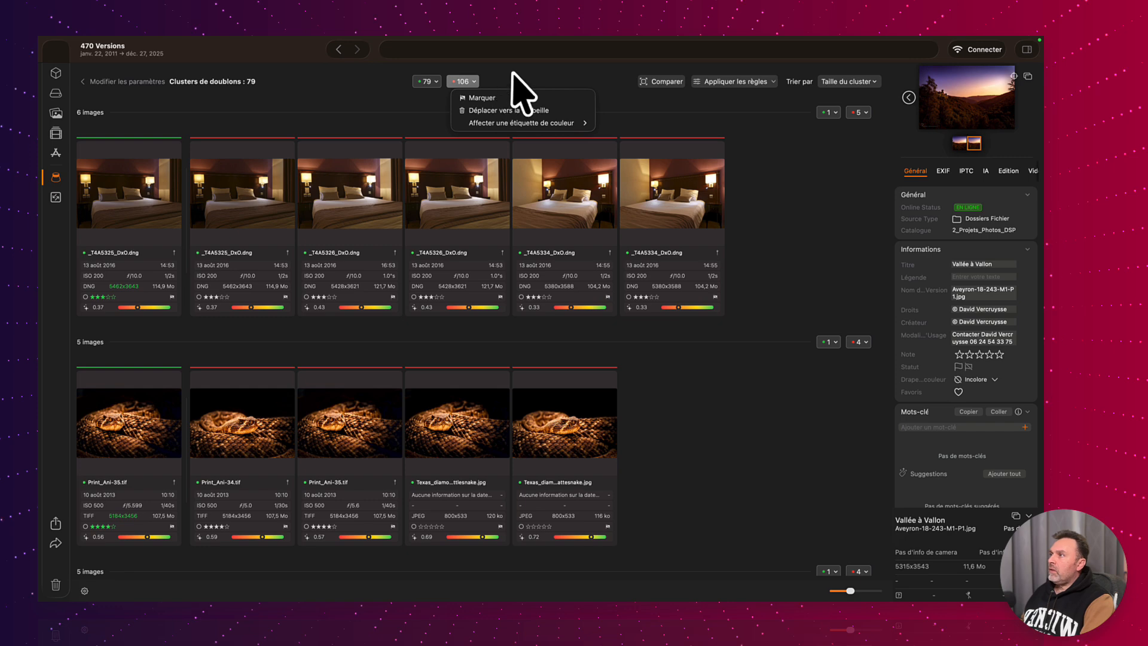
pyautogui.click(421, 111)
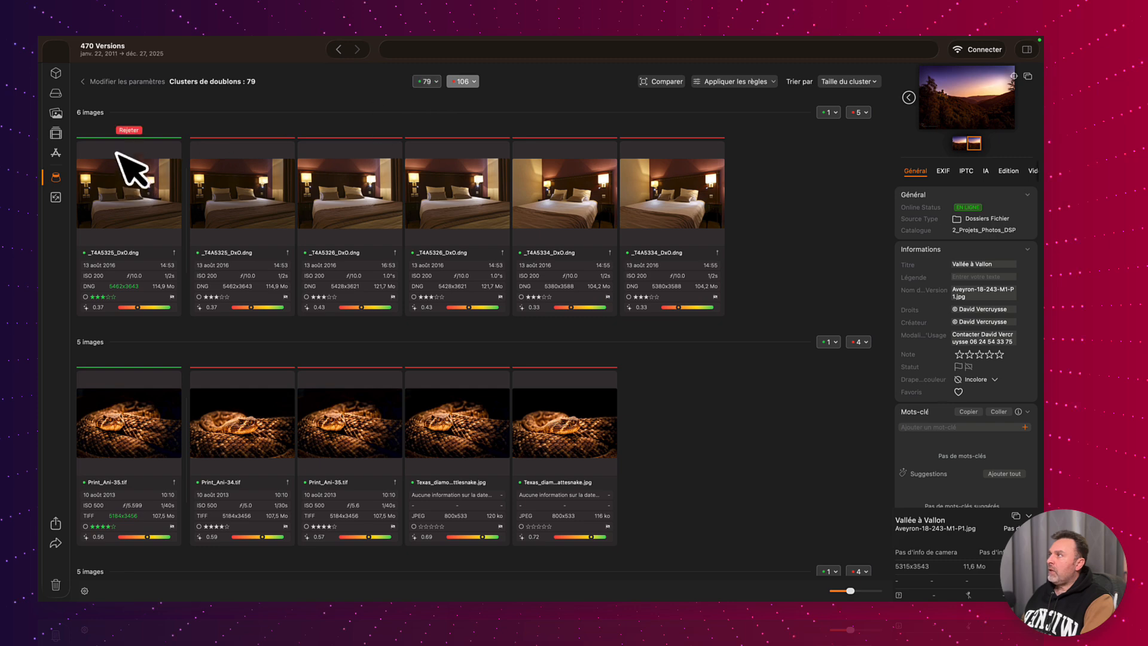
pyautogui.scroll(-2, 120, 469)
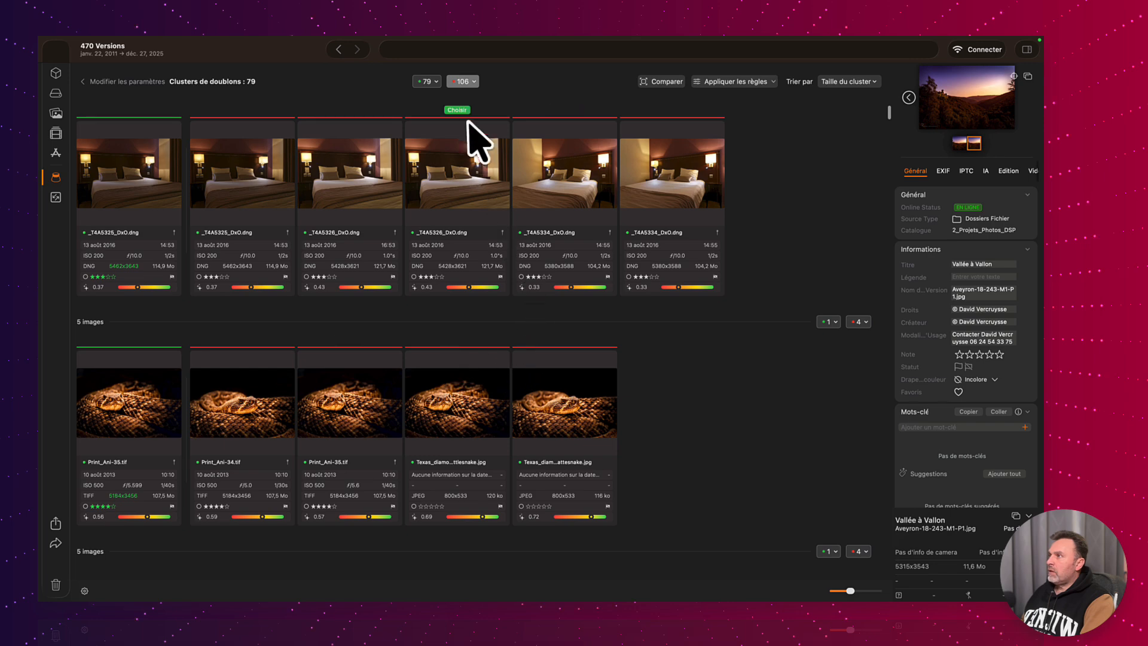
pyautogui.scroll(-10, 175, 469)
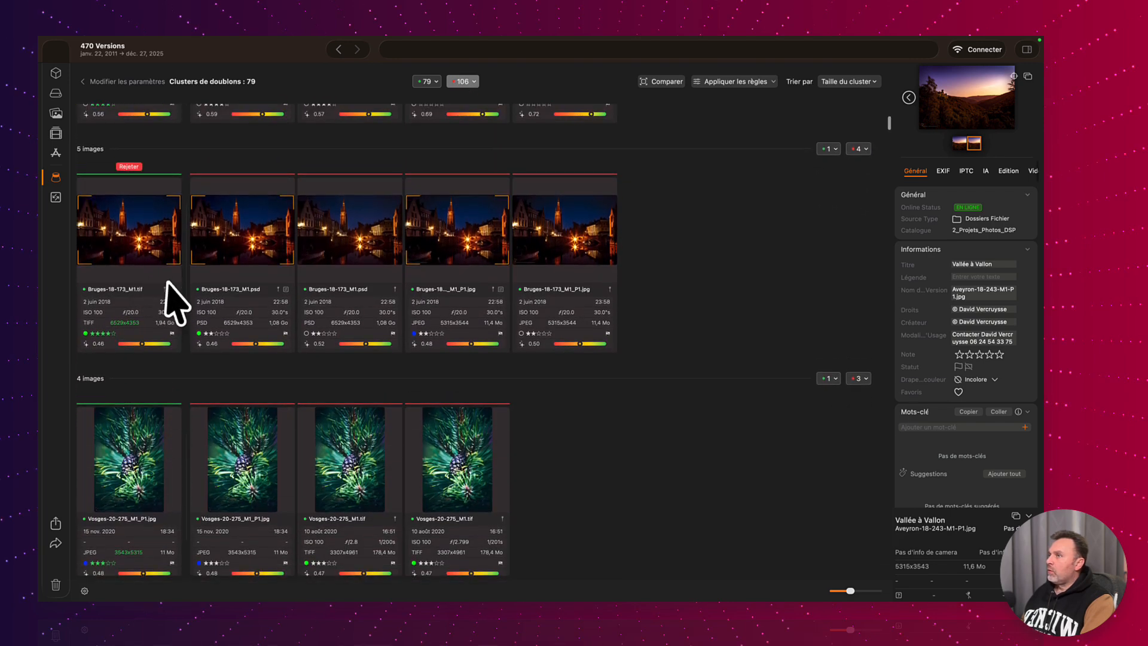
pyautogui.scroll(12, 576, 154)
pyautogui.click(739, 83)
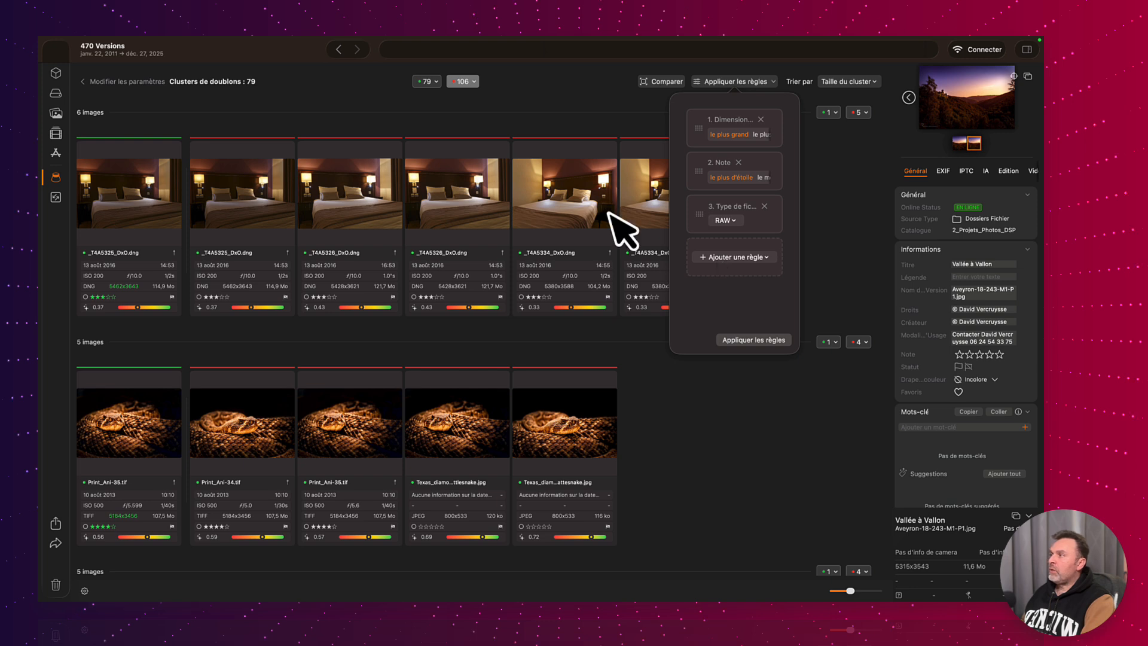
pyautogui.click(635, 128)
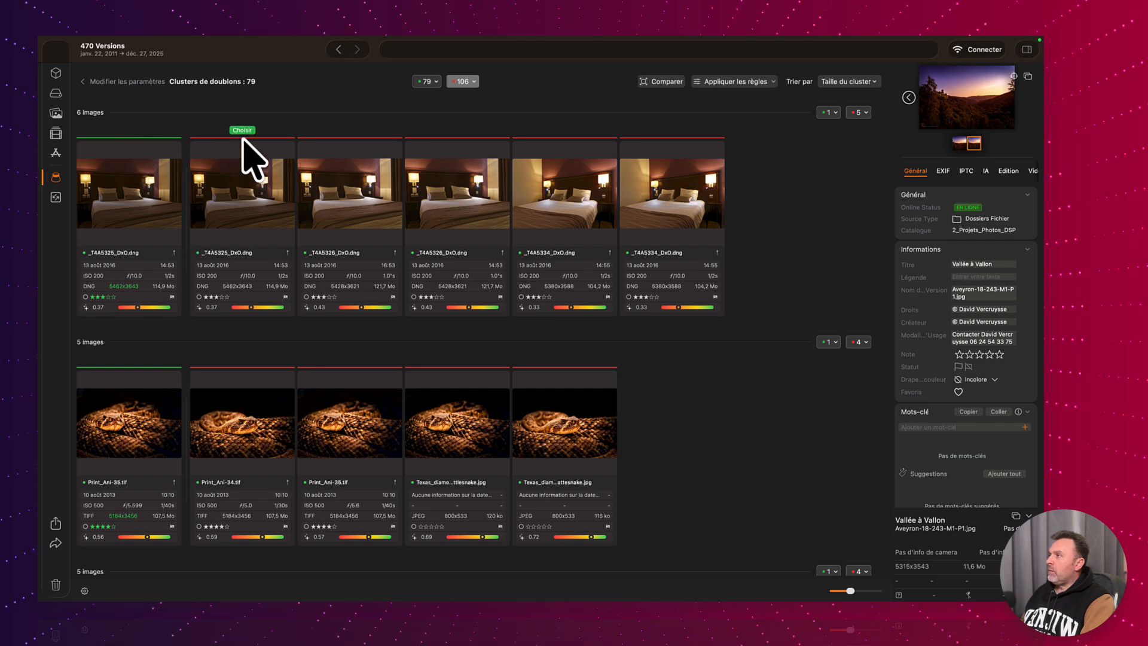
# Step: Try keeping a second _T4A5325_DxO.dng and a _T4A5334_DxO.dng in the bedroom cluster, rejecting each again
pyautogui.click(242, 130)
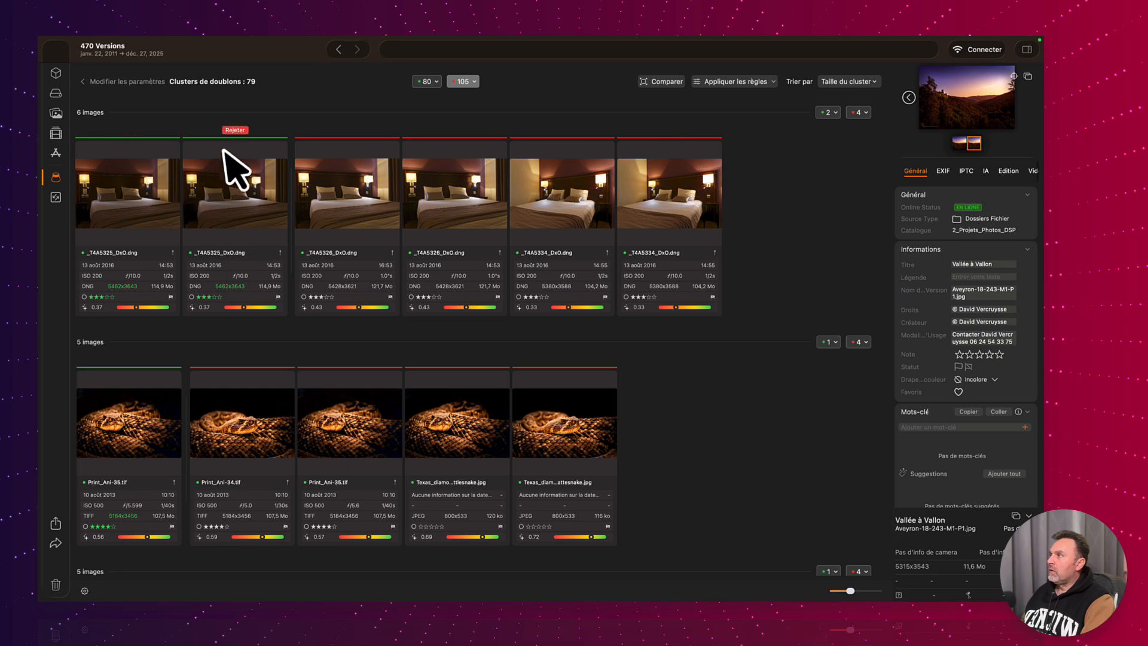
pyautogui.click(234, 131)
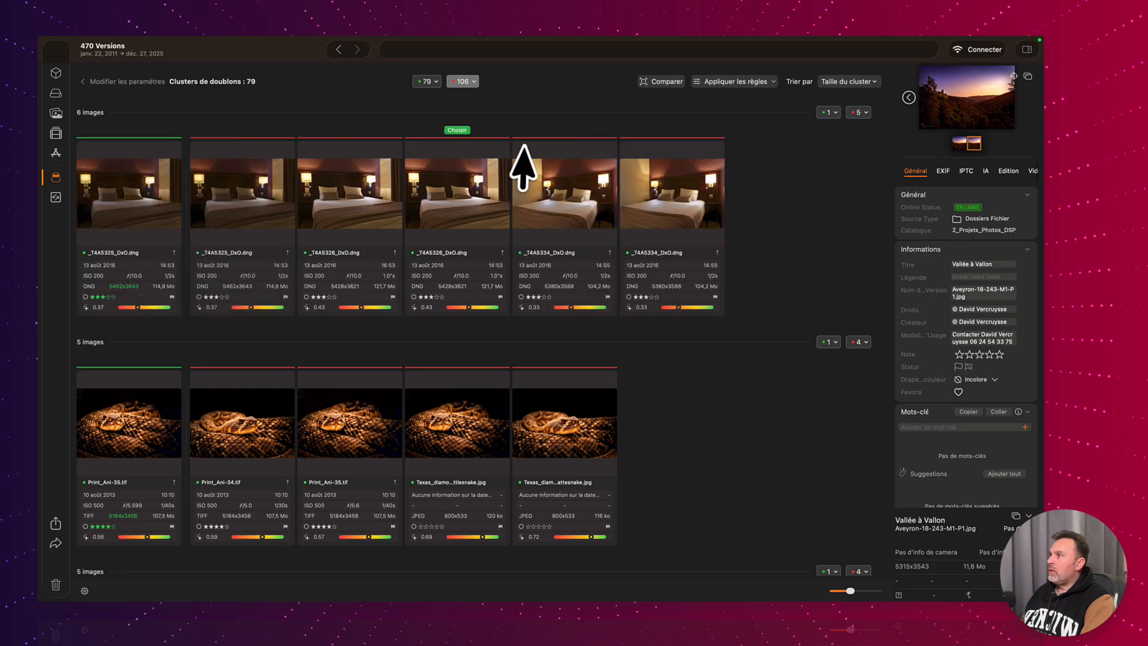
pyautogui.click(671, 131)
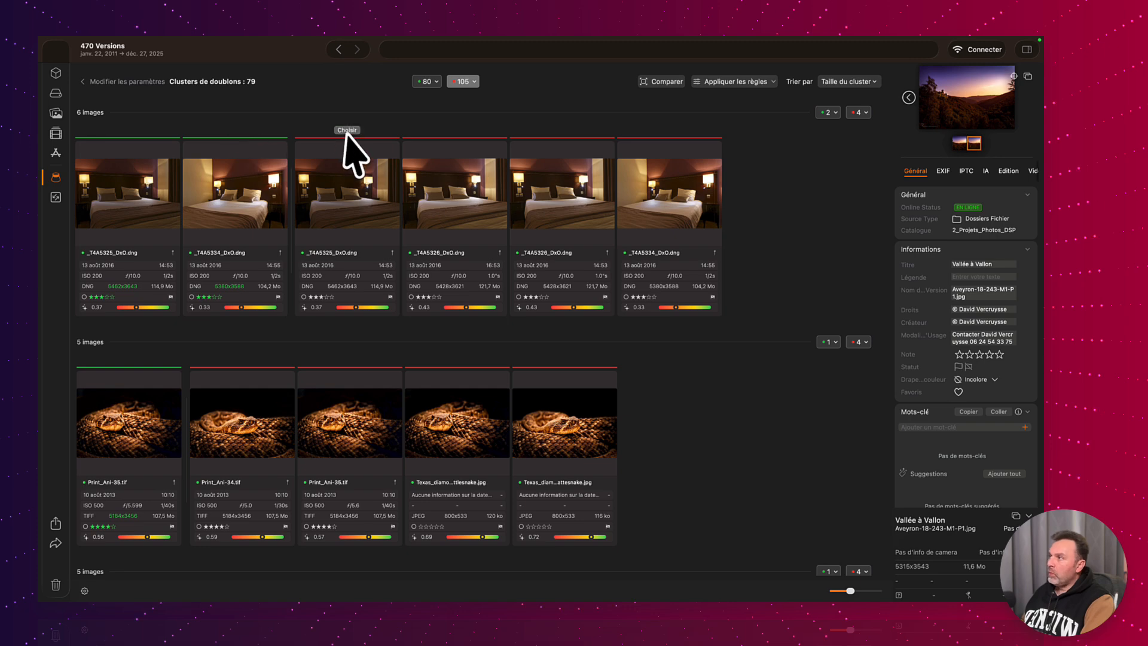
pyautogui.click(232, 130)
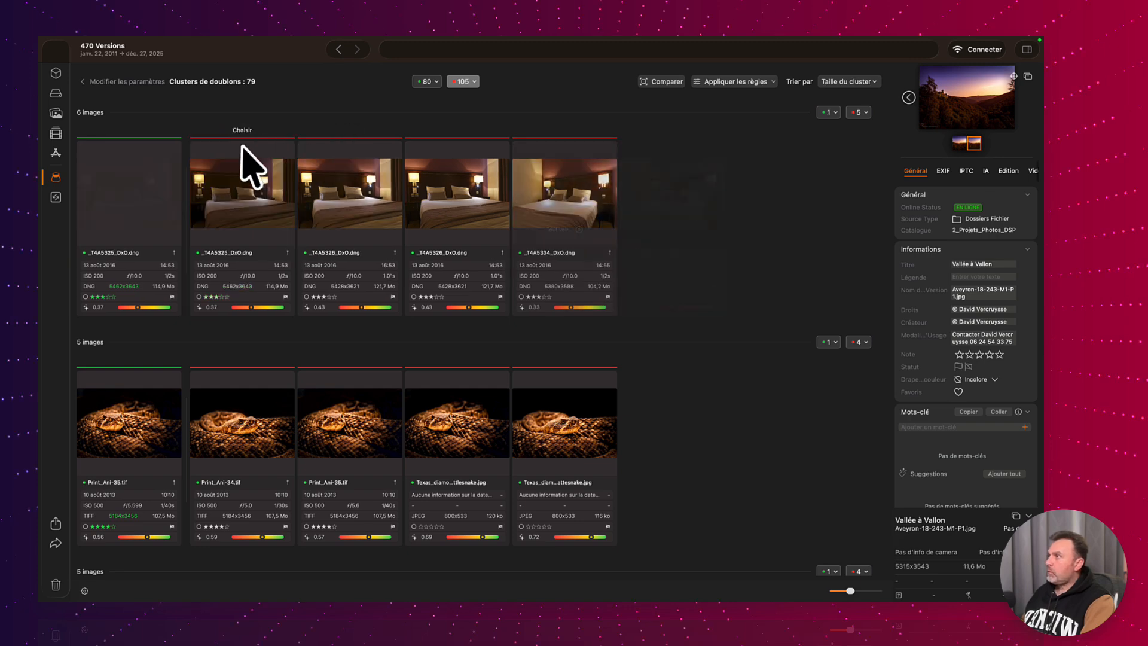
# Step: Assign the Red colour label to the rejected images of the six-image bedroom cluster
pyautogui.scroll(-2, 299, 245)
pyautogui.scroll(-2, 314, 266)
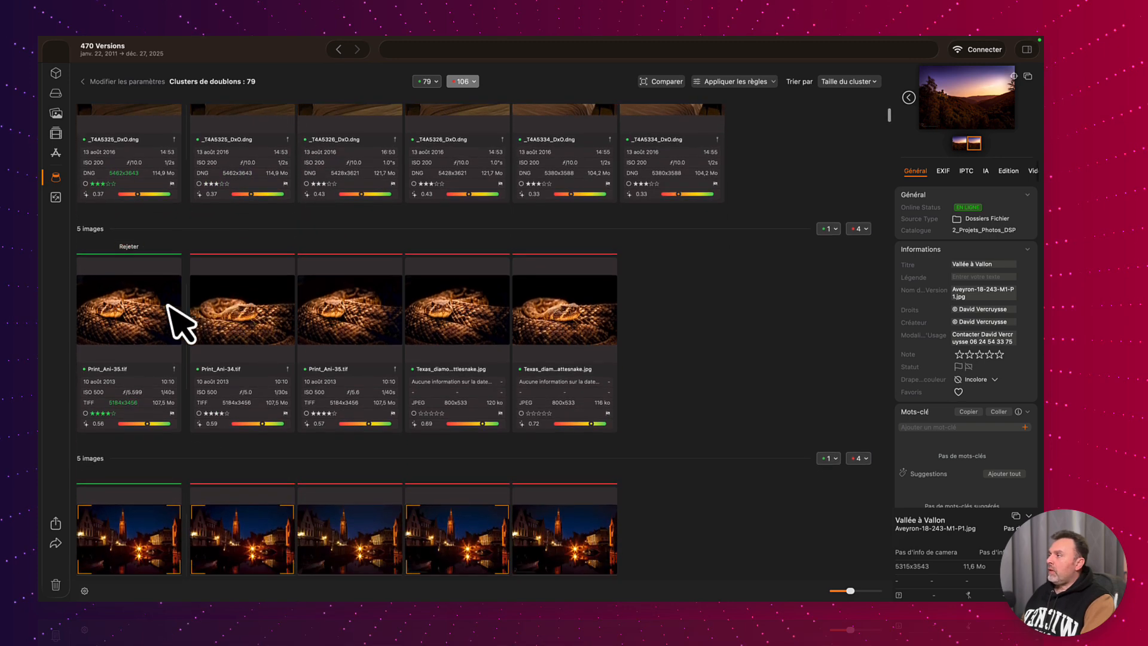
pyautogui.scroll(-5, 460, 367)
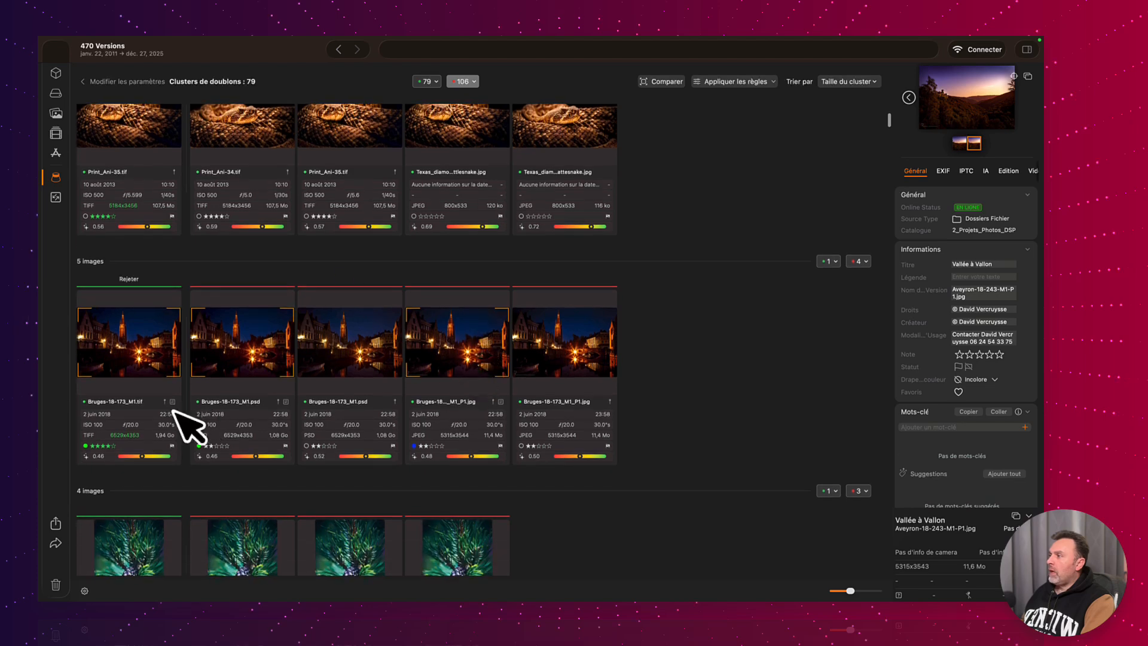
pyautogui.scroll(8, 452, 395)
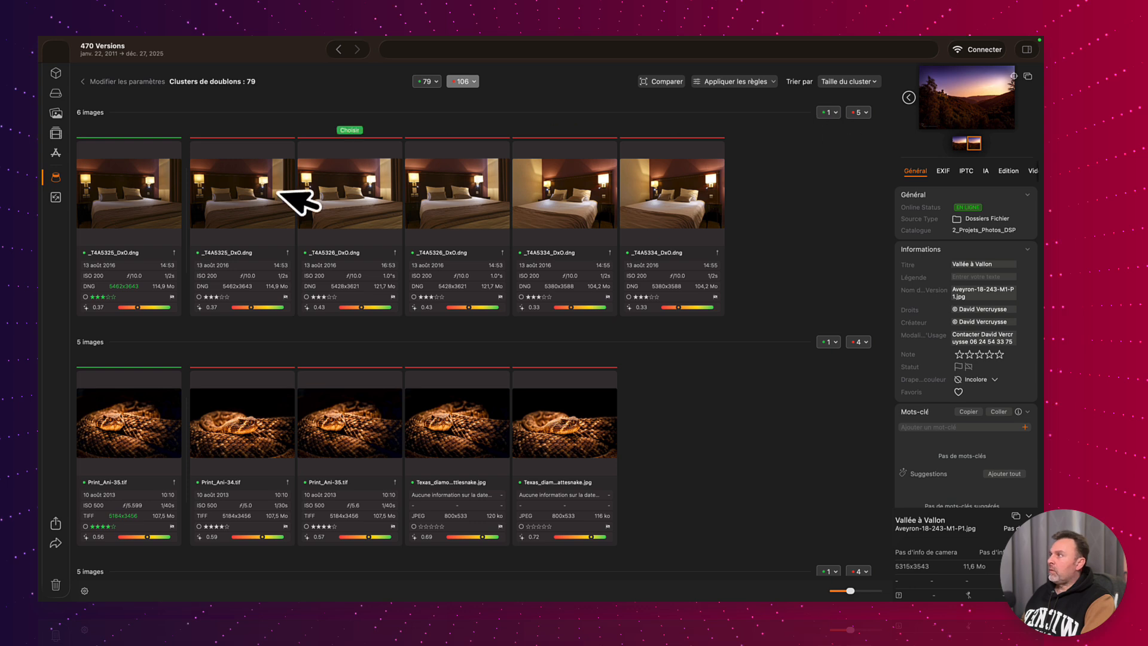
pyautogui.click(864, 113)
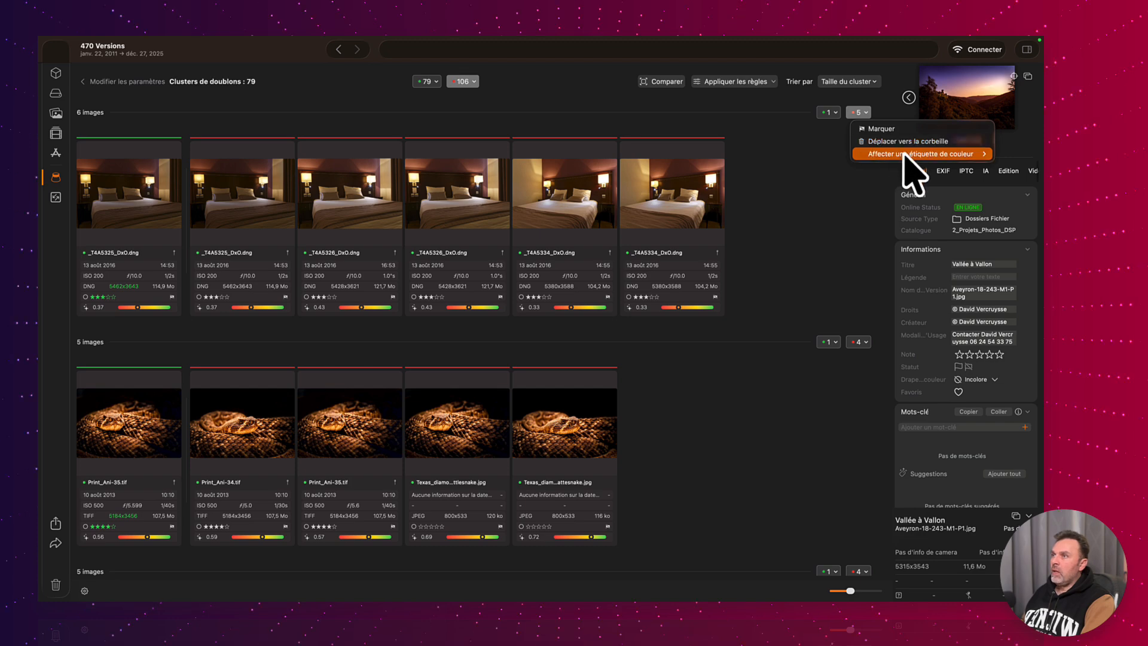
pyautogui.moveTo(933, 154)
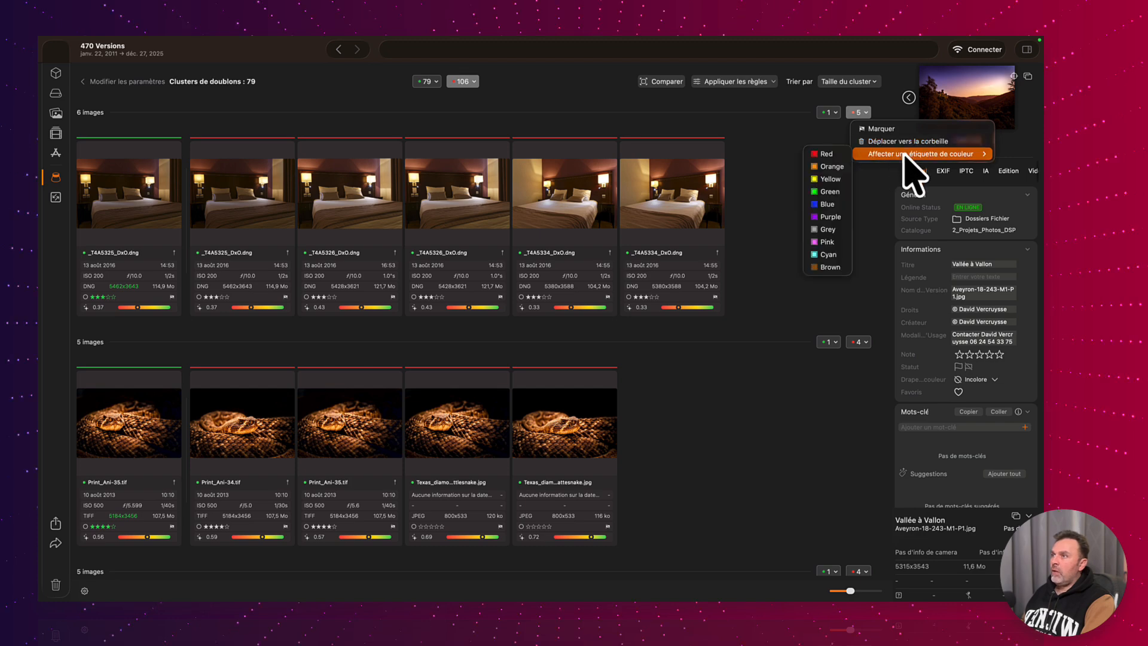
pyautogui.click(834, 156)
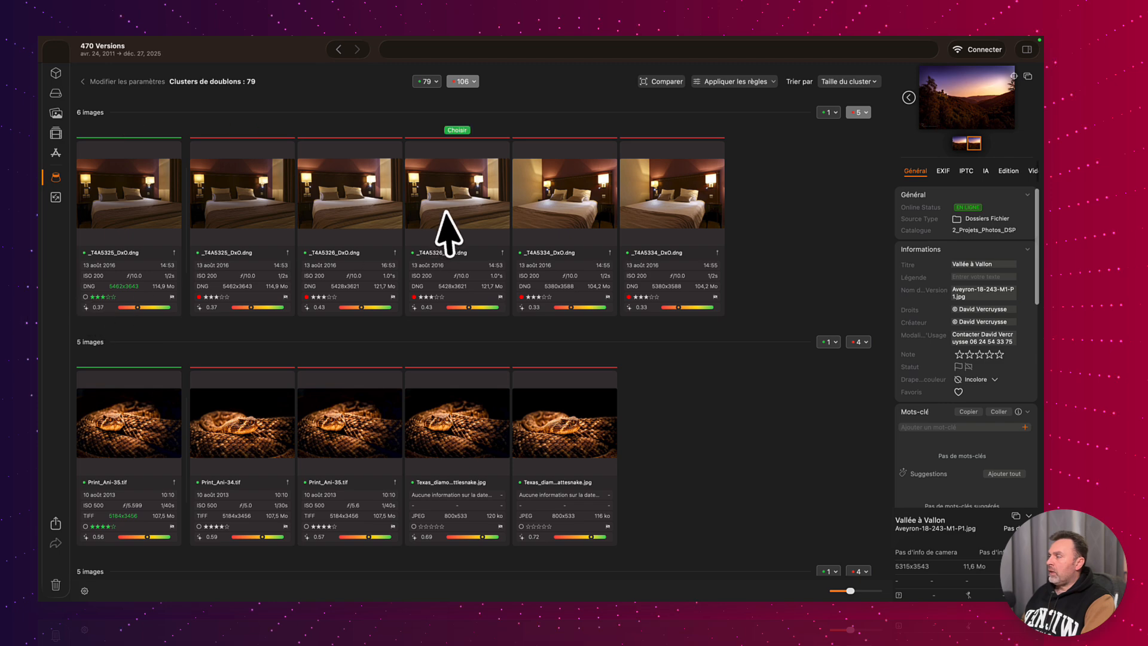
# Step: Assign the Green colour label to the kept image of the bedroom cluster
pyautogui.click(831, 113)
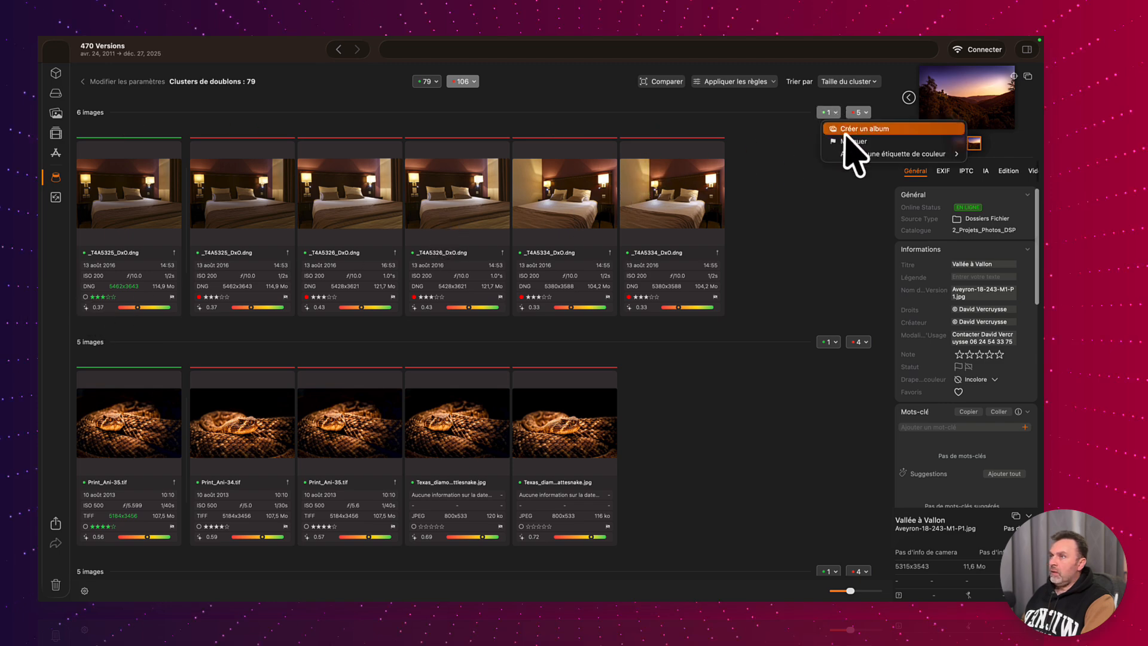
pyautogui.moveTo(843, 157)
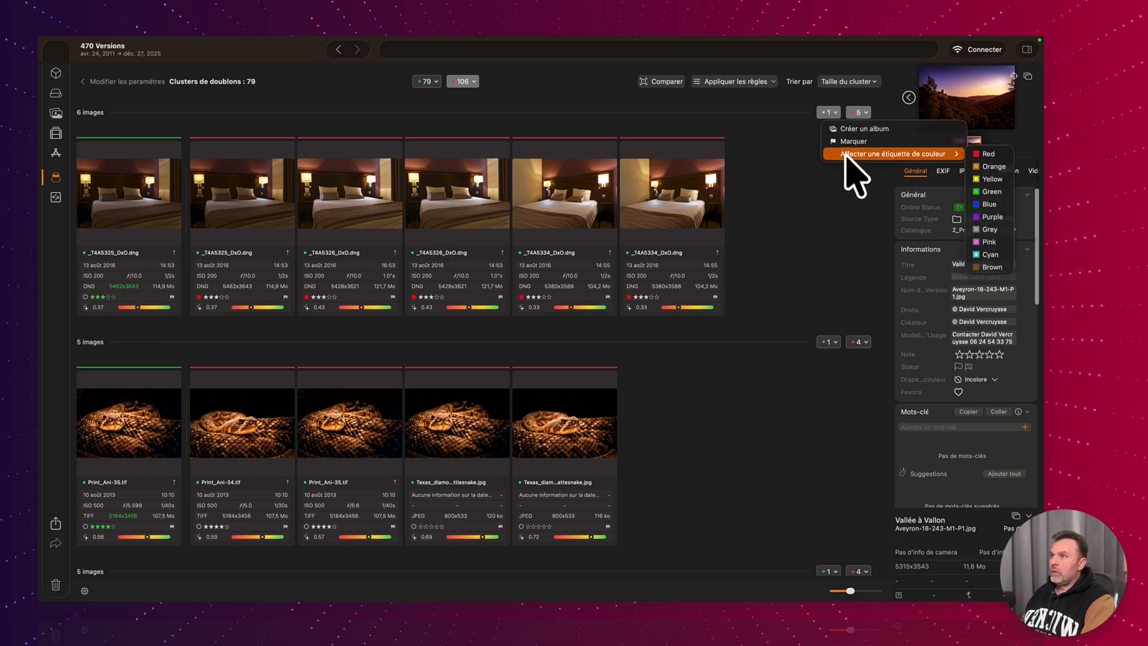
pyautogui.click(978, 193)
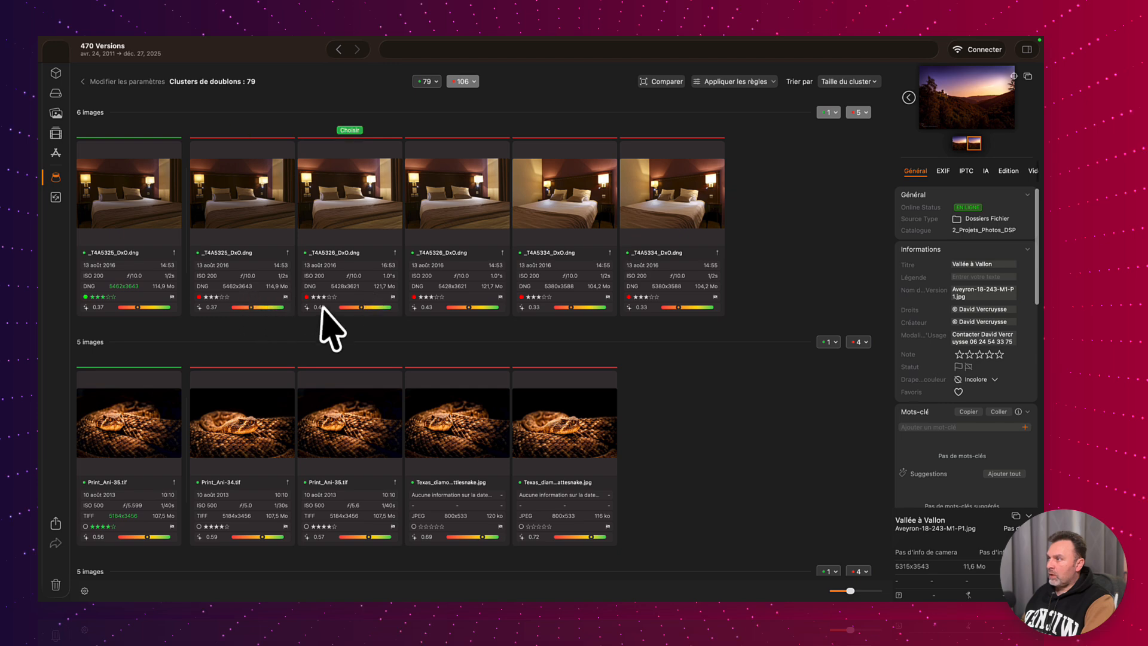
pyautogui.click(865, 114)
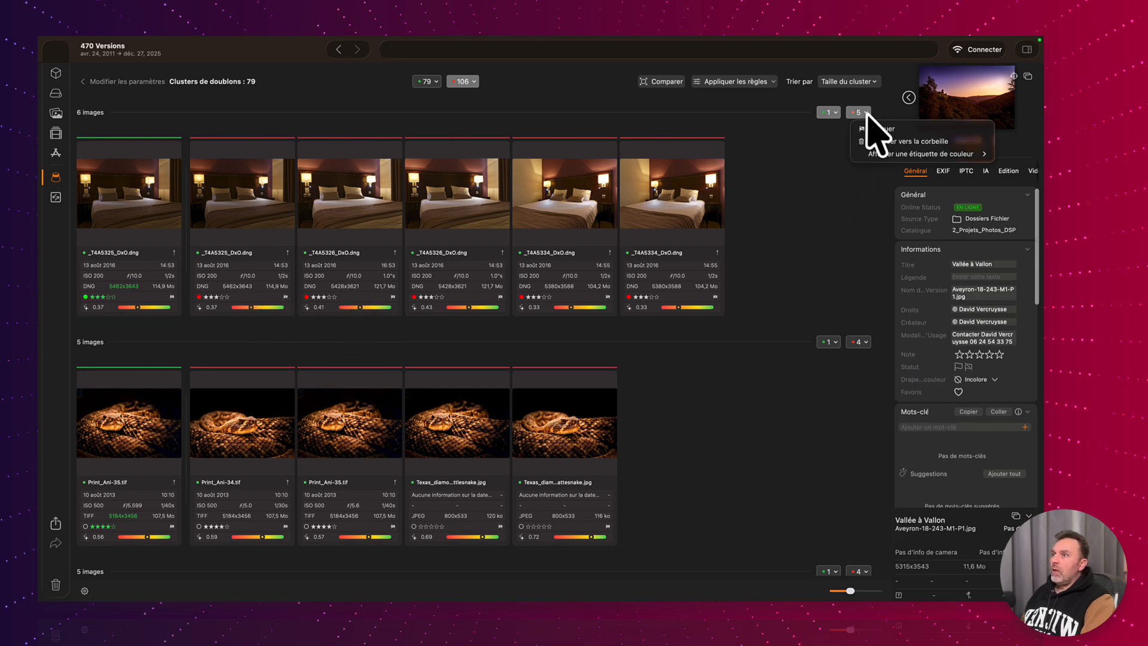
pyautogui.moveTo(891, 157)
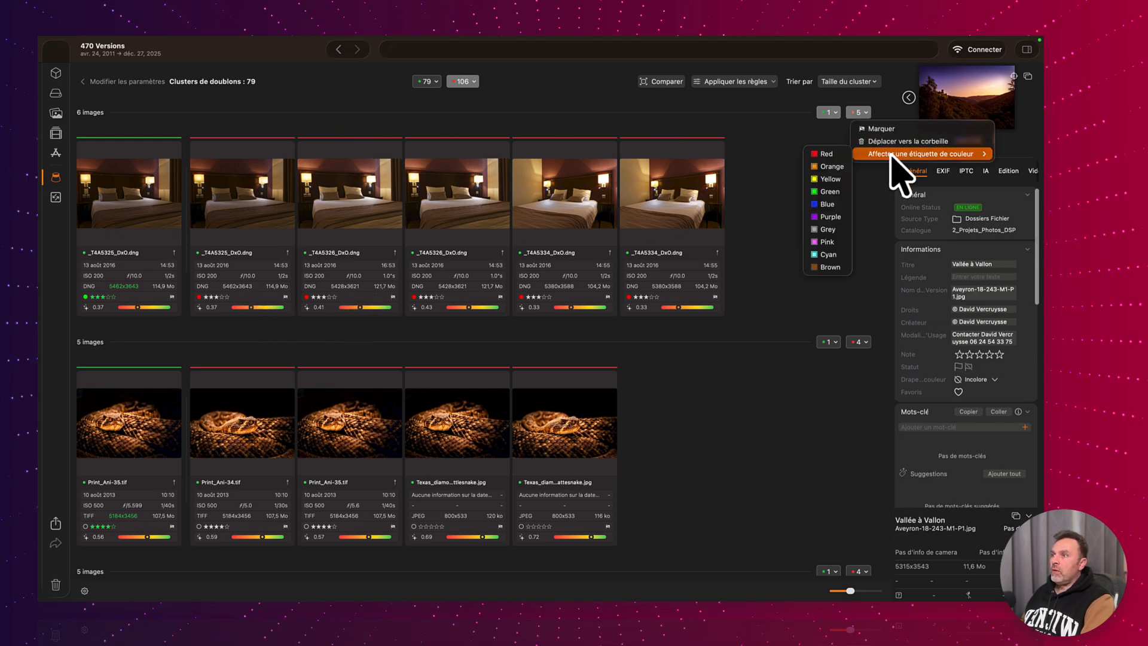
pyautogui.click(769, 157)
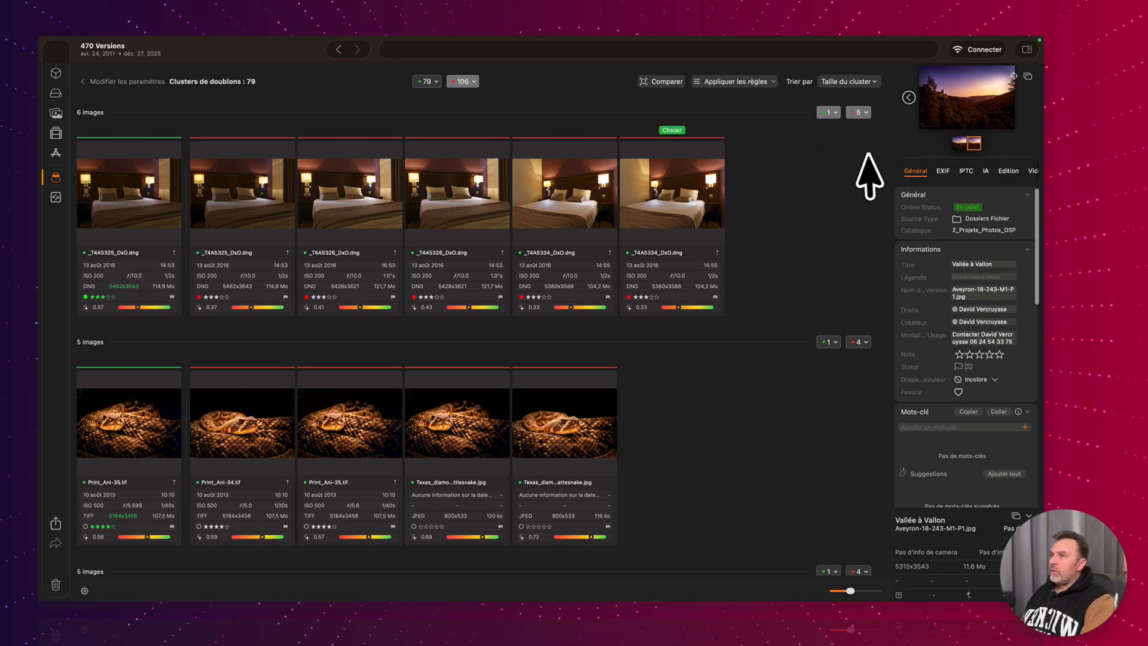
# Step: Move the bedroom cluster's rejected images to the trash and check the trash contents before returning to the duplicate clusters
pyautogui.click(866, 114)
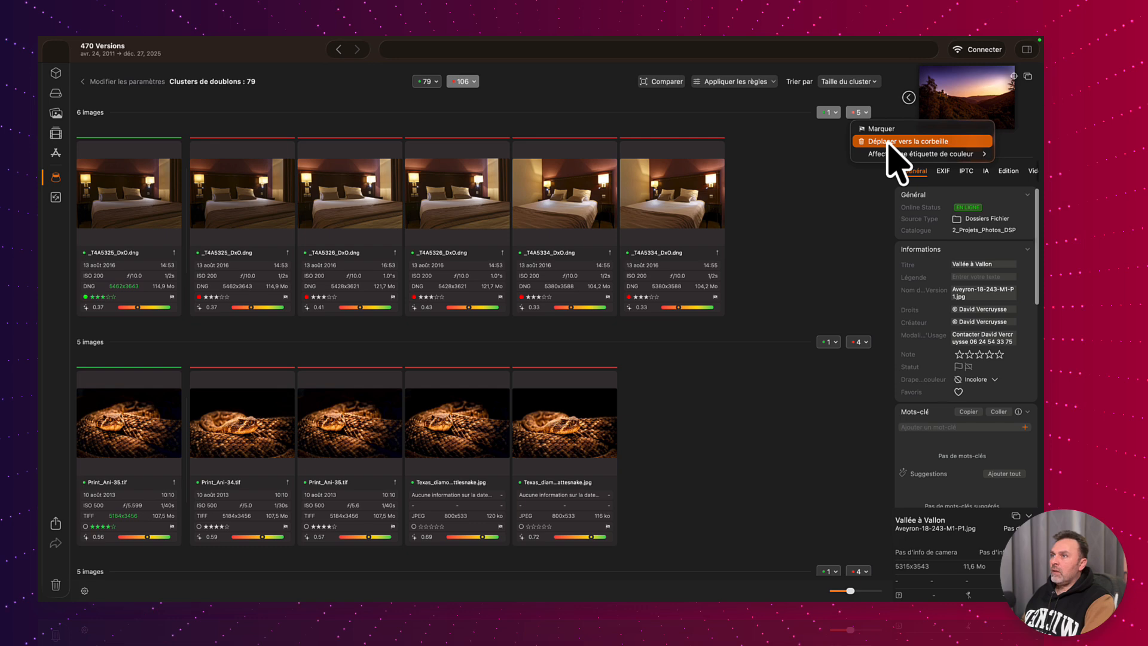
pyautogui.click(890, 142)
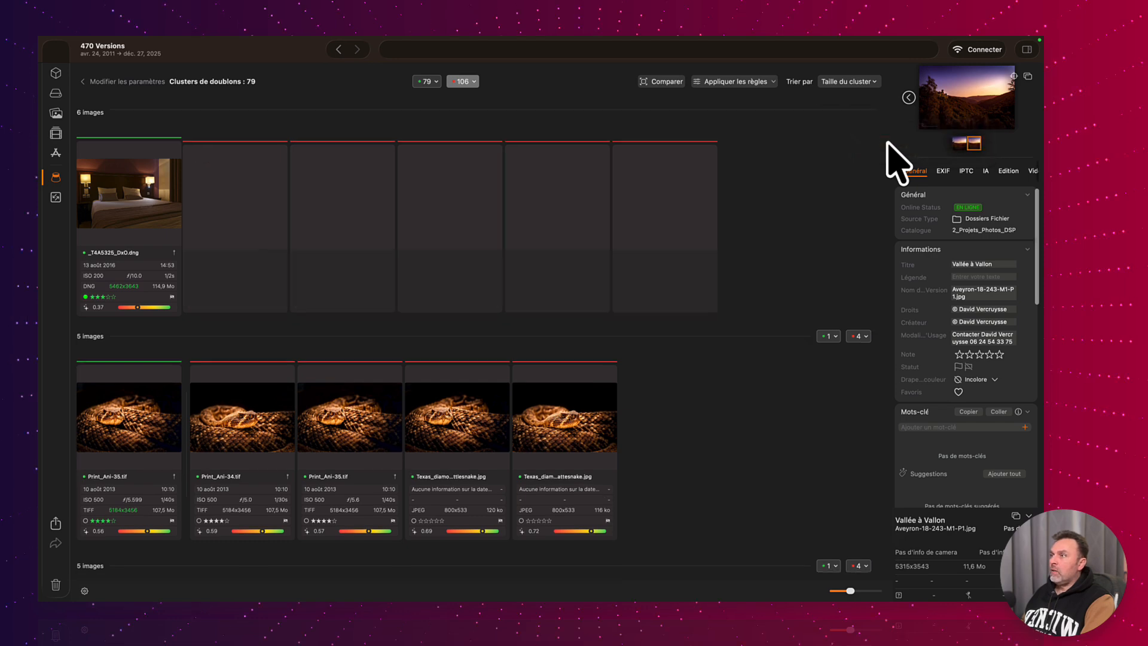
pyautogui.click(57, 585)
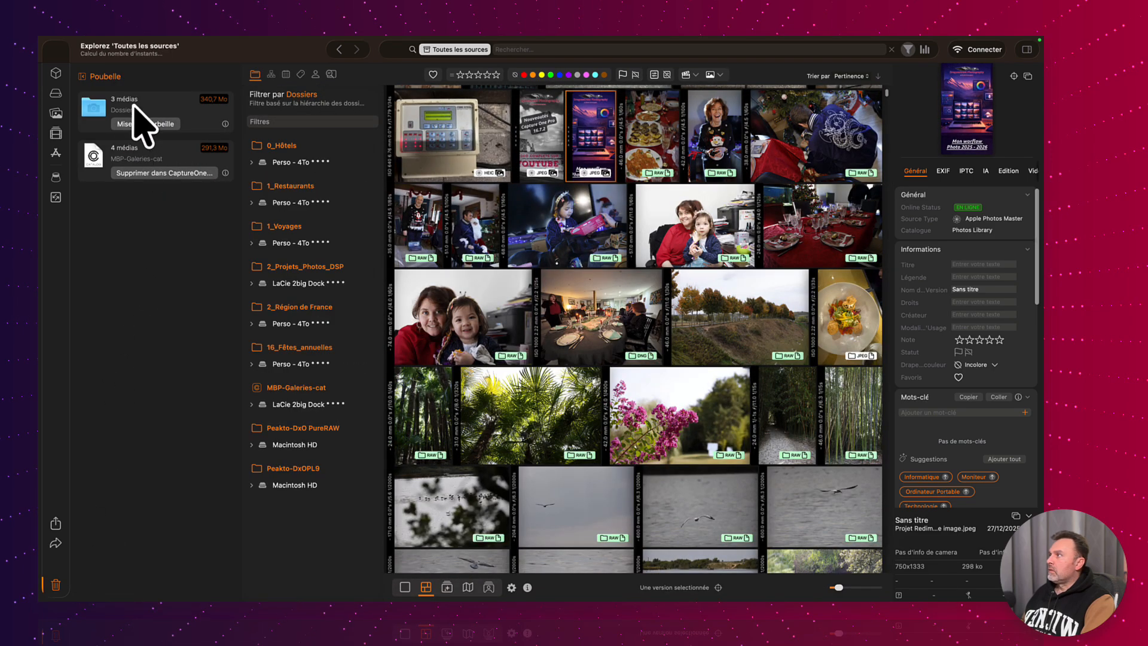
pyautogui.click(60, 179)
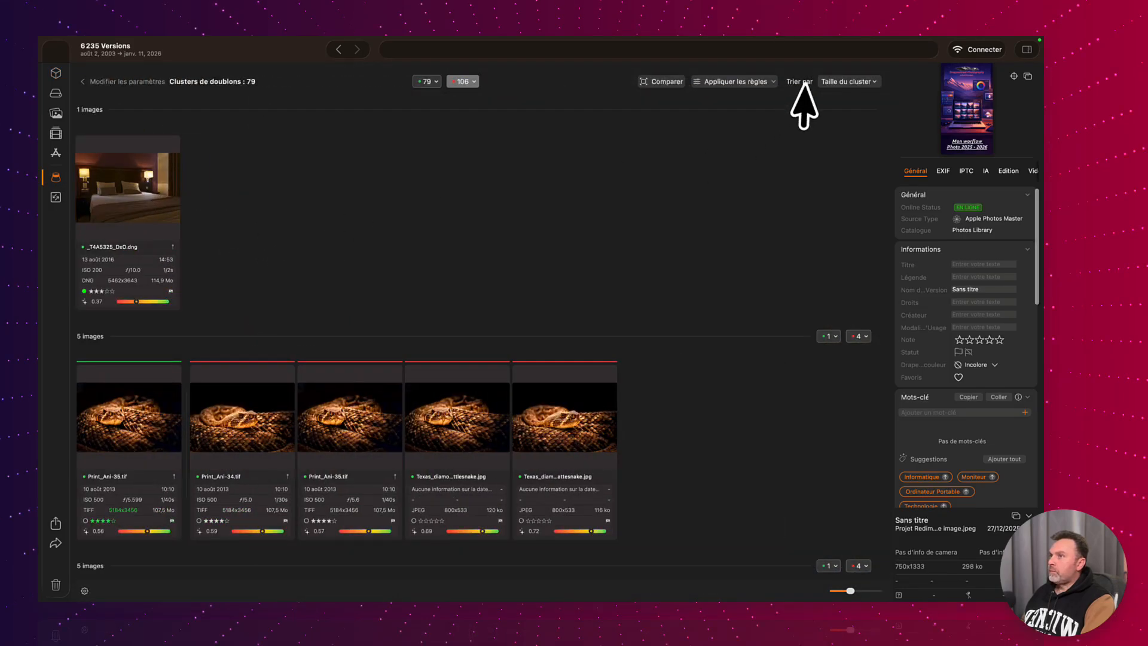
pyautogui.scroll(-5, 341, 225)
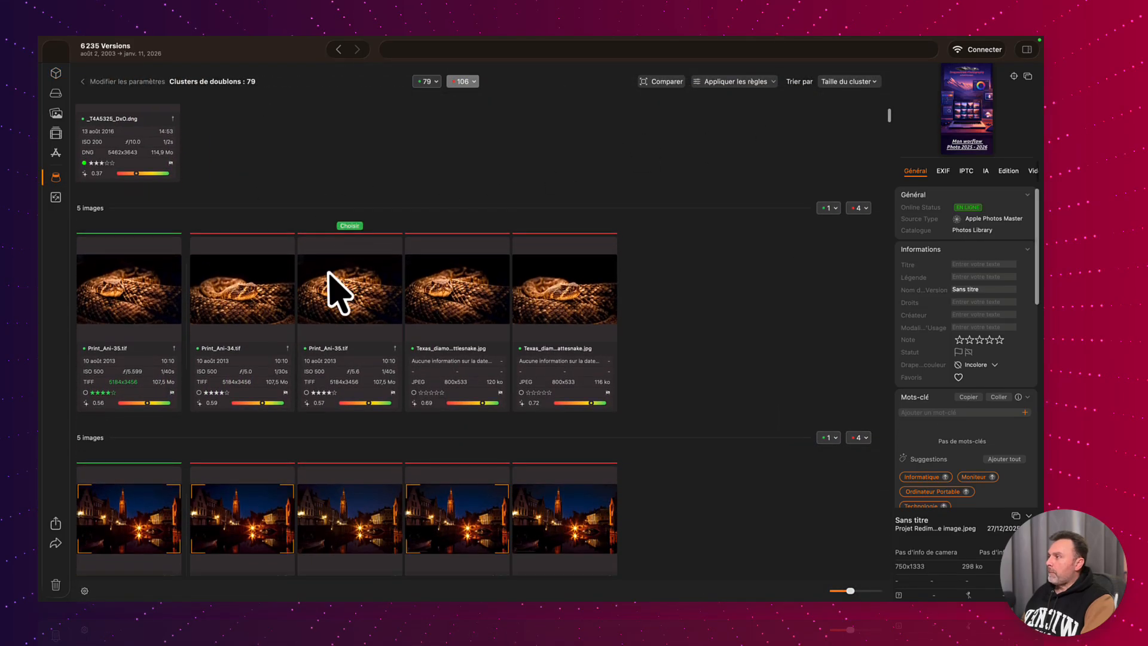
# Step: Open the comparison module for the duplicate clusters and view the kept bedroom image beside several rejected candidates
pyautogui.scroll(-2, 650, 302)
pyautogui.scroll(8, 574, 302)
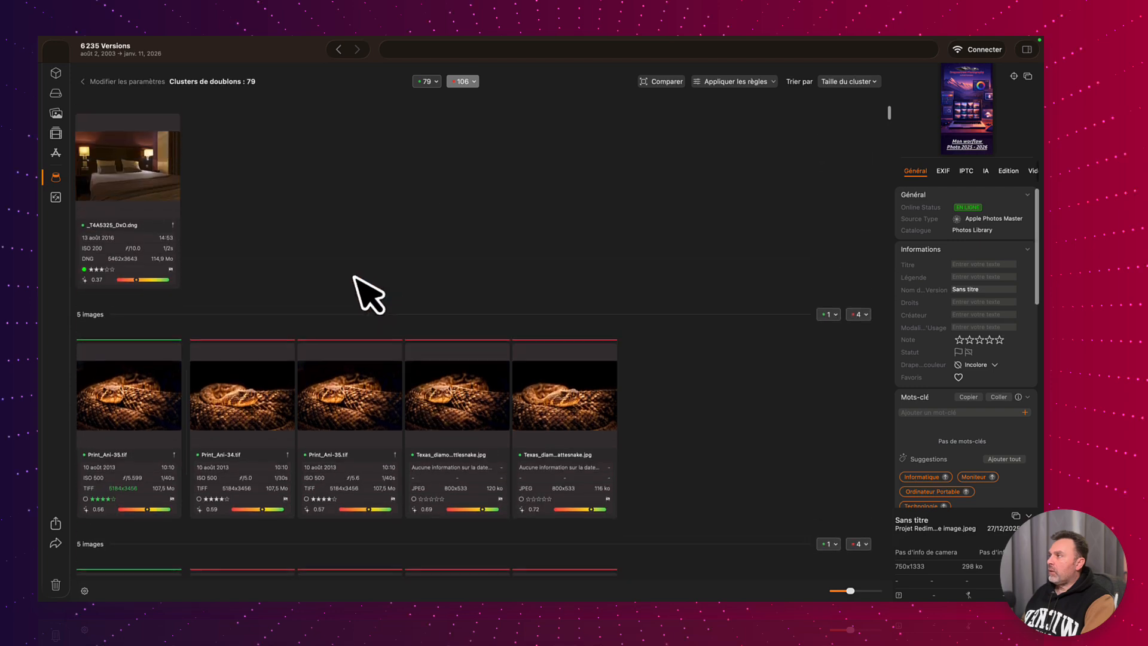
pyautogui.scroll(-4, 245, 236)
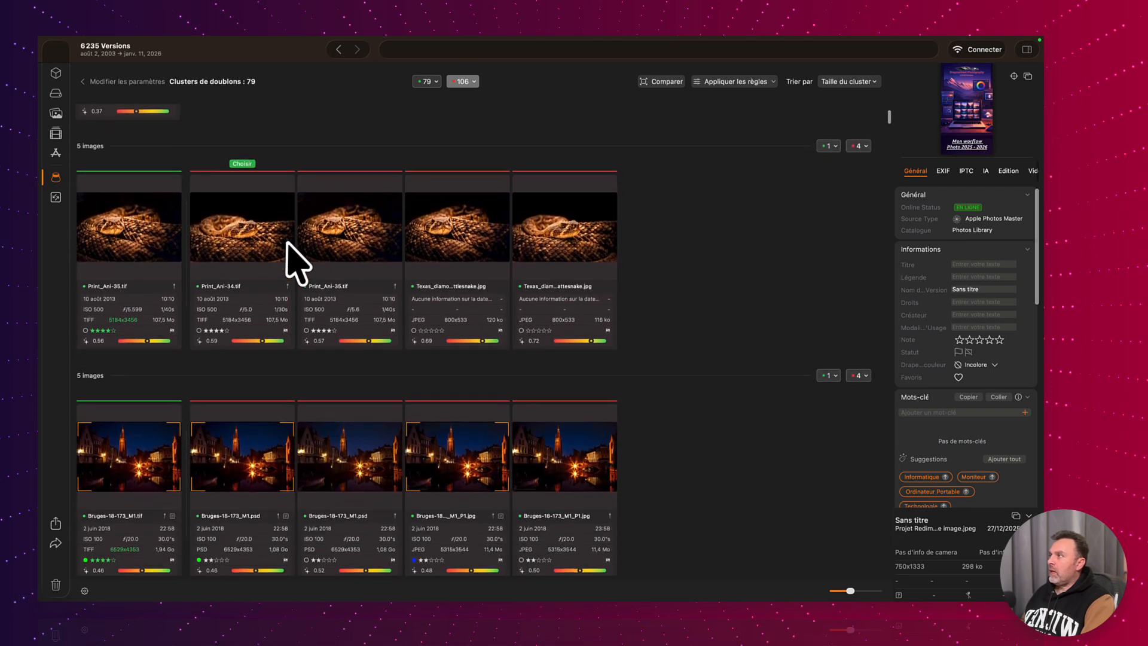
pyautogui.scroll(4, 293, 263)
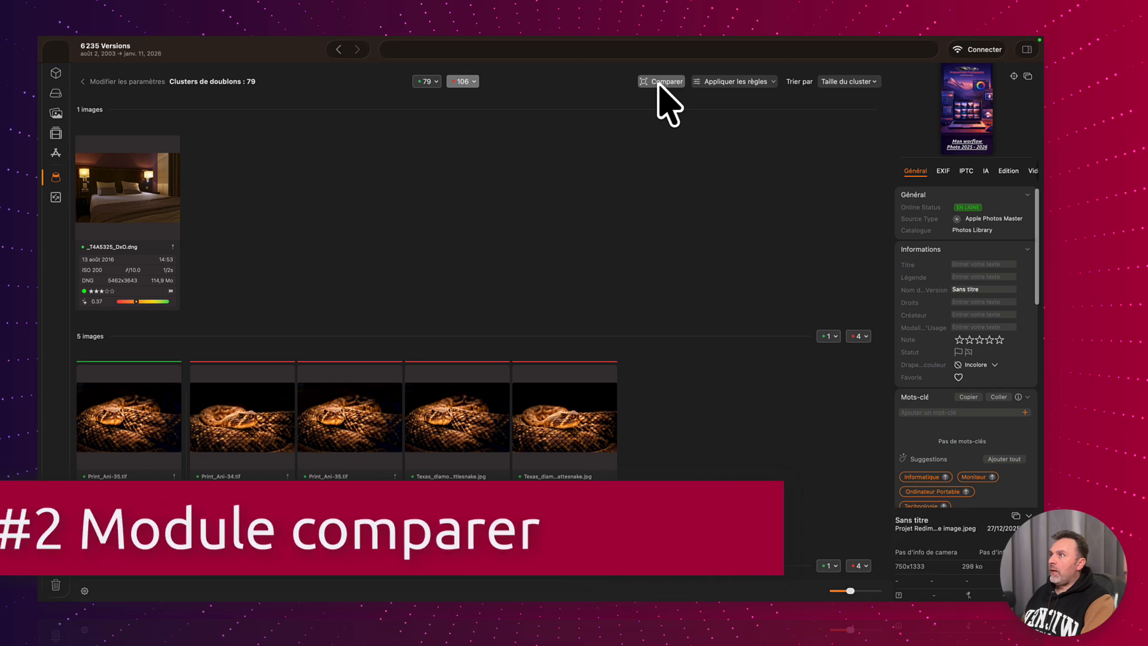
pyautogui.click(658, 82)
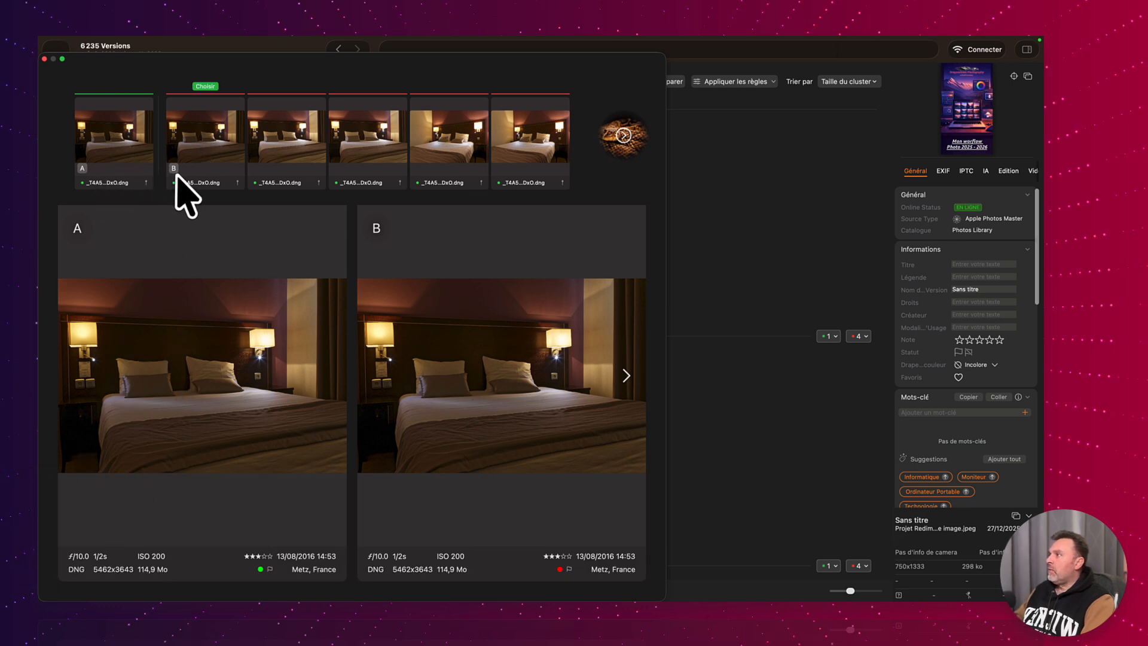
pyautogui.click(627, 377)
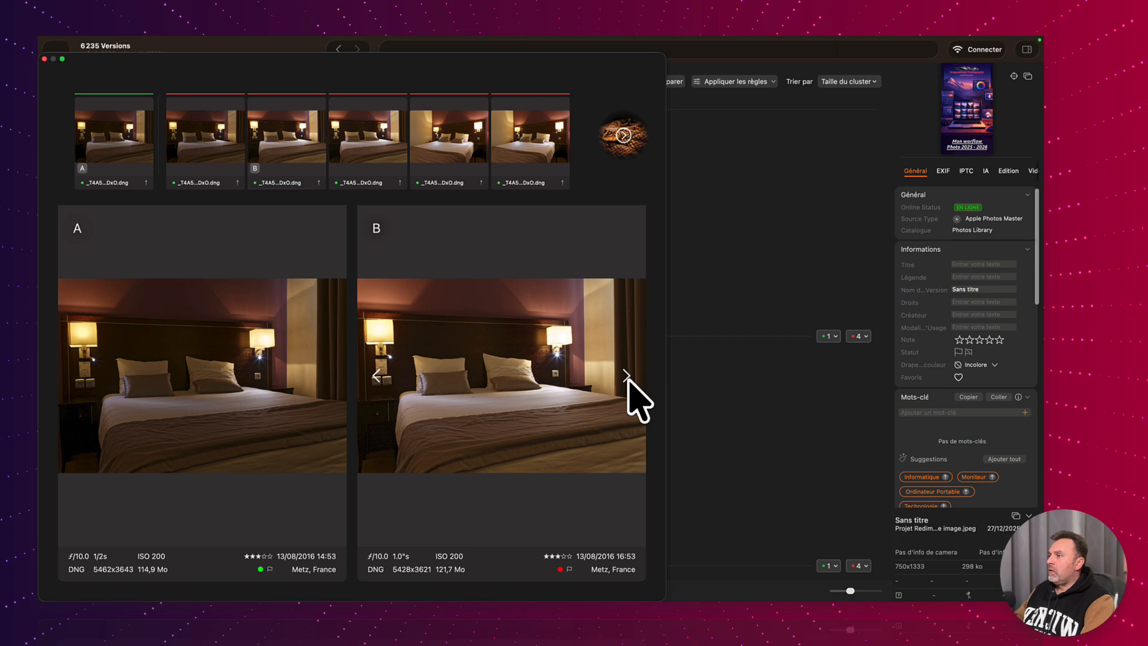
pyautogui.click(627, 376)
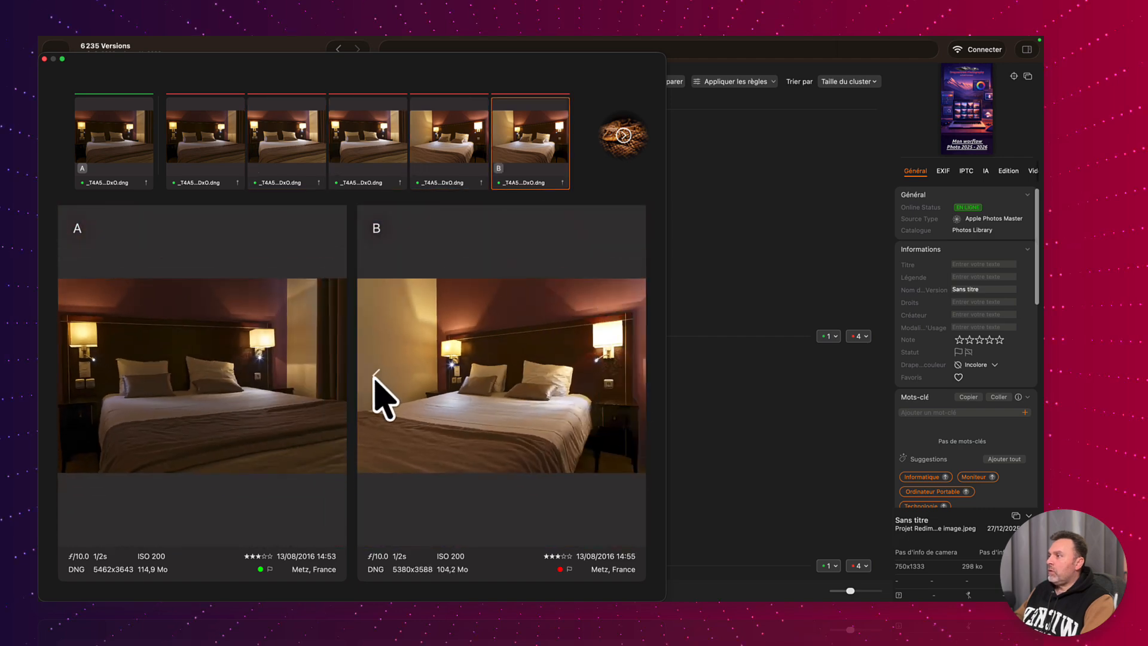
pyautogui.click(381, 381)
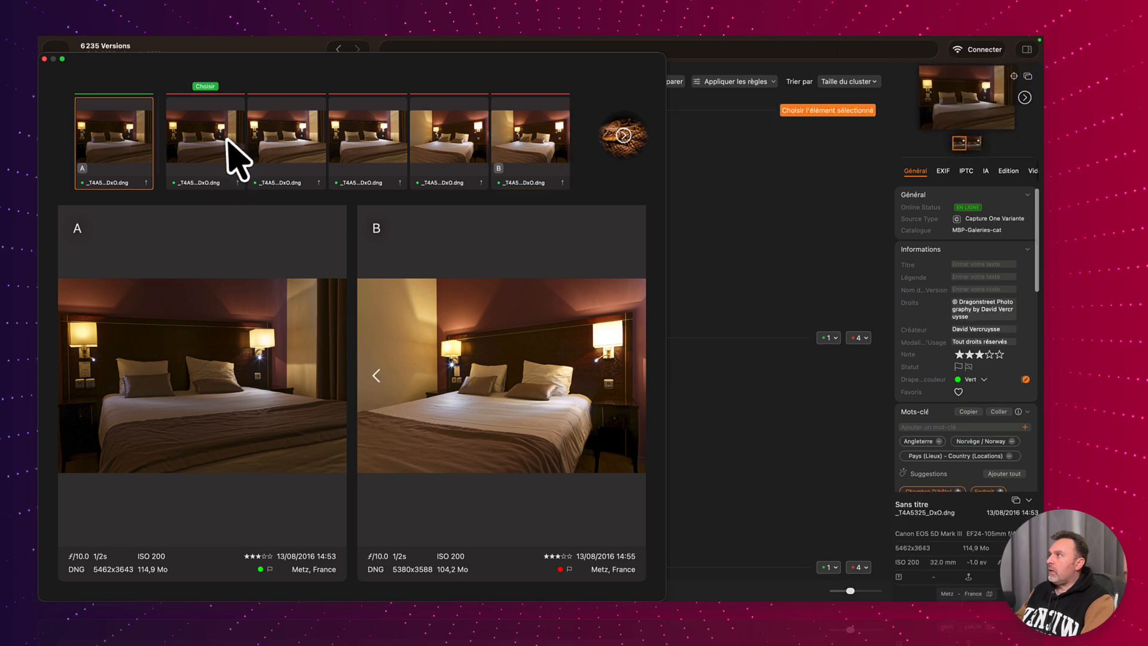
# Step: Compare kept bedroom image A with the rejected candidates in turn, forward to the last and back to _T4A5326_DxO.dng
pyautogui.click(227, 139)
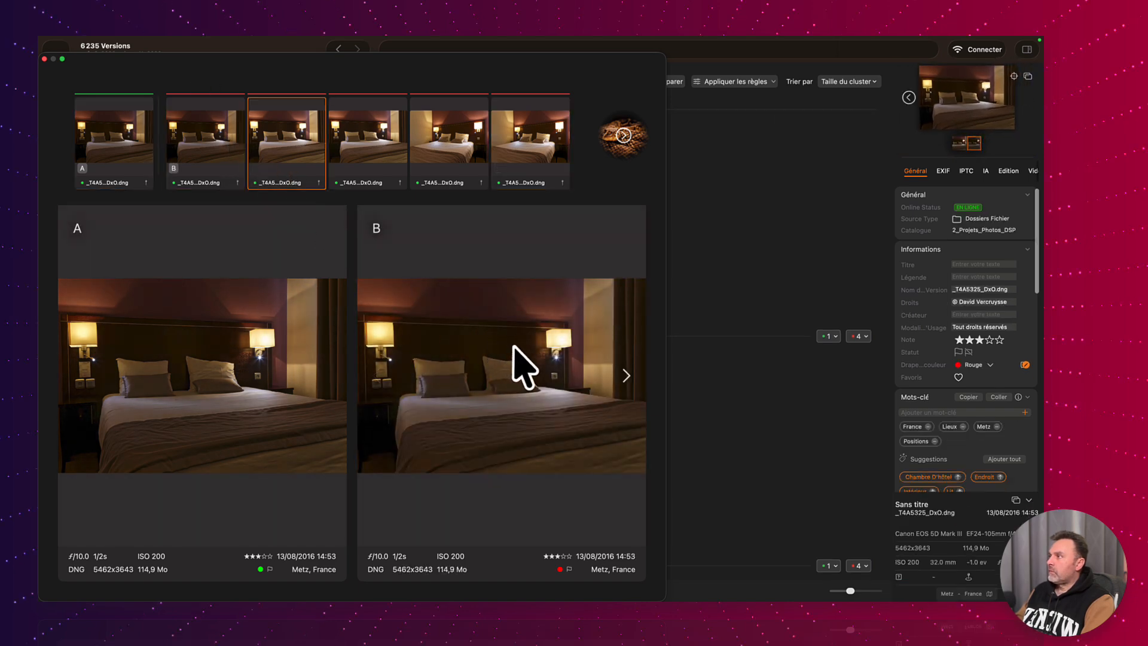
pyautogui.press('Right')
pyautogui.press('Right')
pyautogui.press('Right')
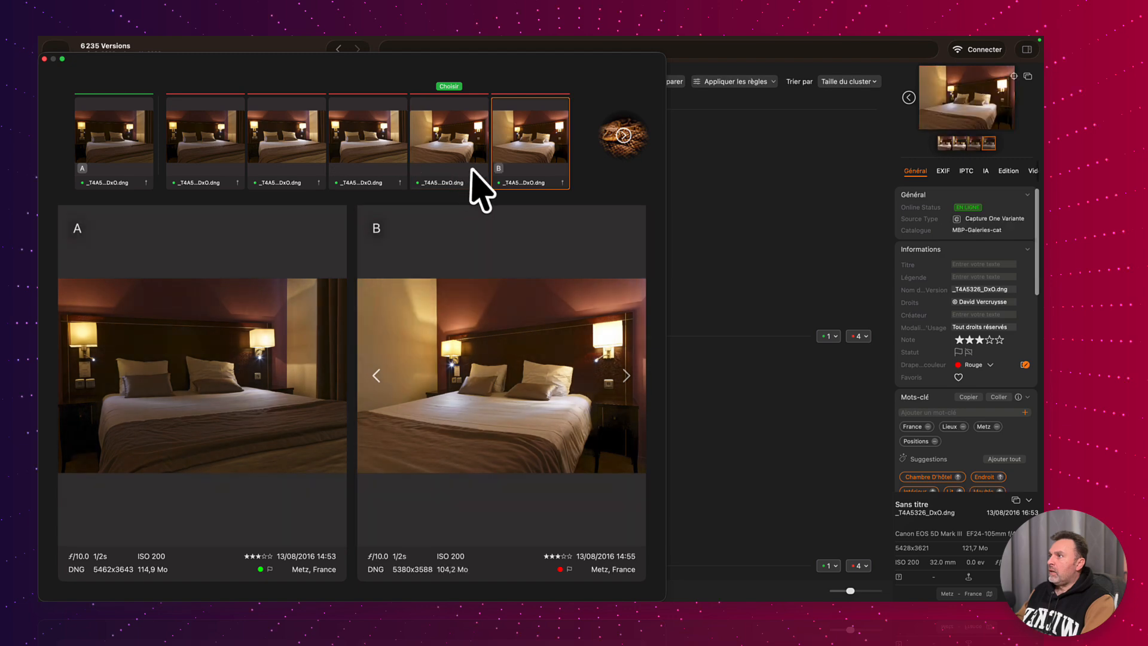
pyautogui.press('Left')
pyautogui.press('Left')
pyautogui.press('Left')
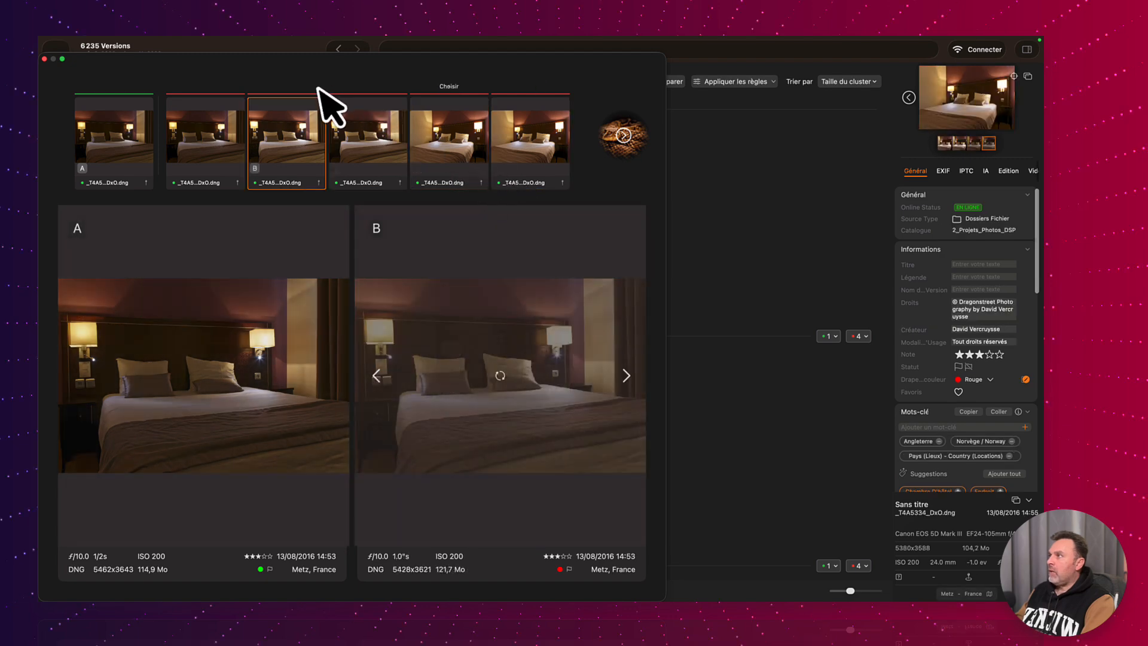
# Step: Mark _T4A5326_DxO.dng as an additional kept image in the bedroom cluster
pyautogui.click(287, 87)
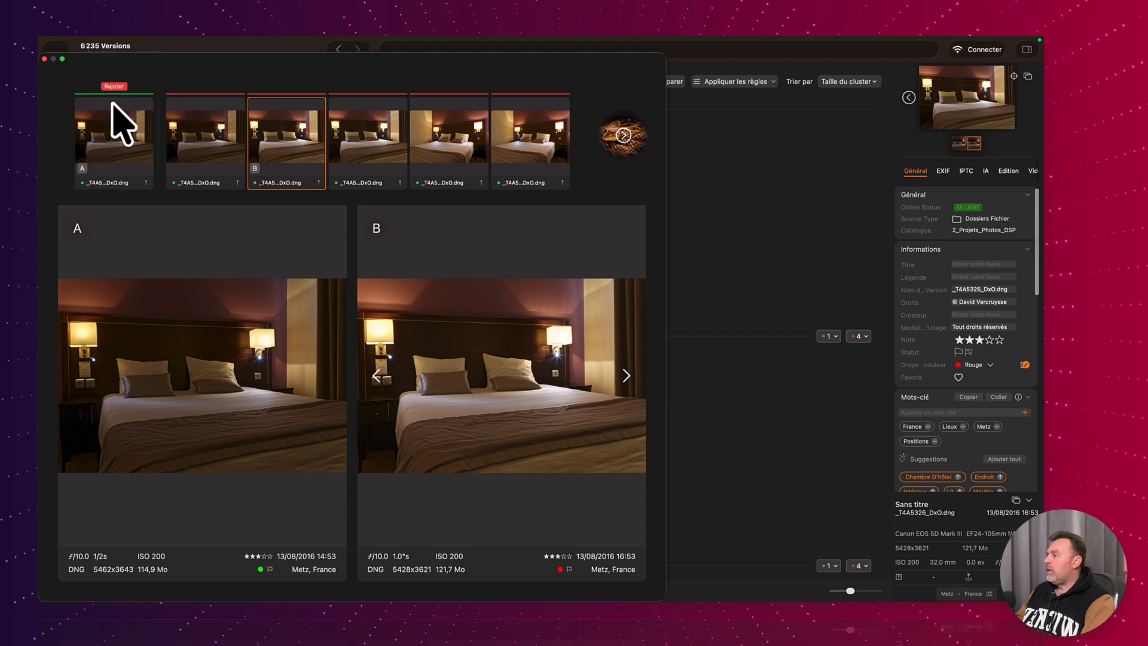
pyautogui.moveTo(113, 92)
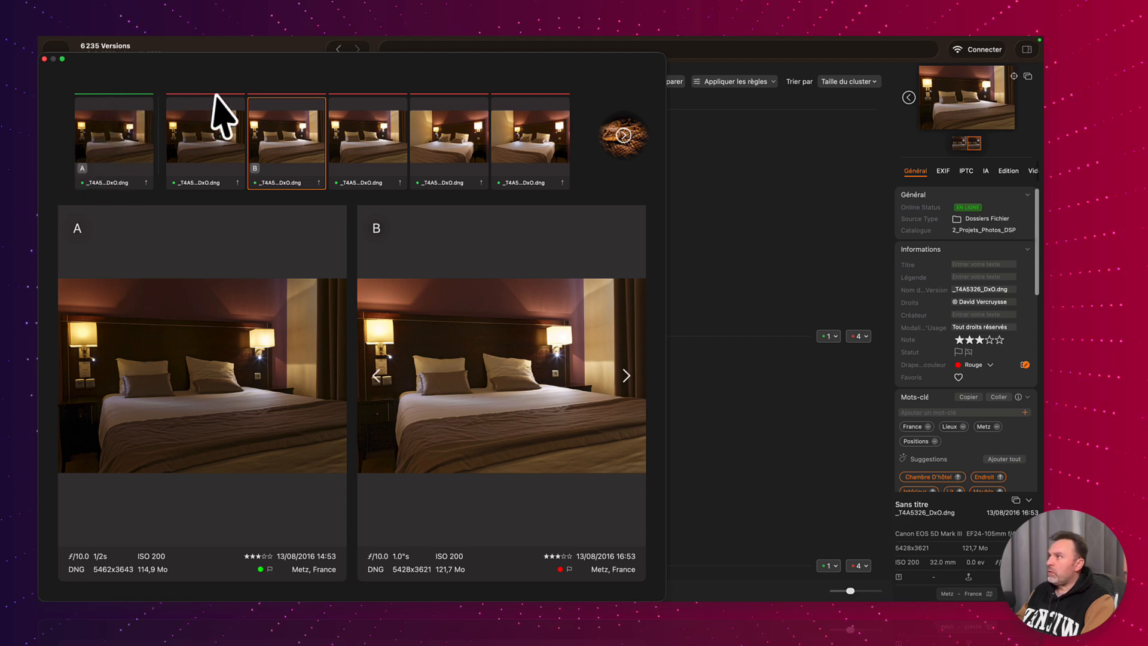
pyautogui.moveTo(306, 97)
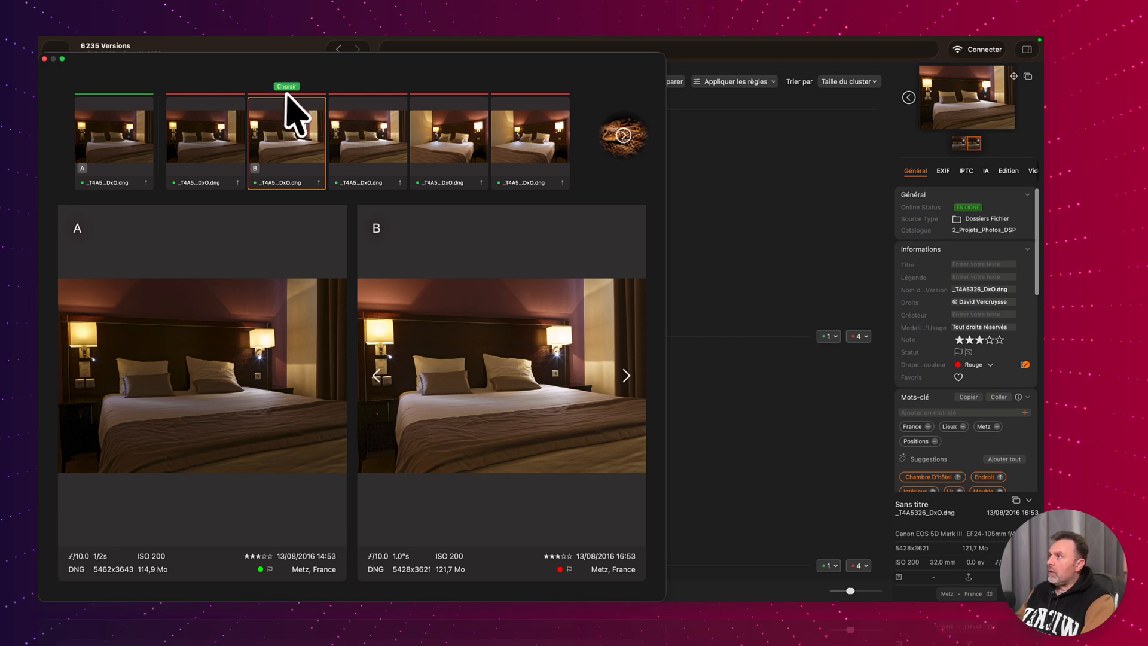
pyautogui.moveTo(233, 122)
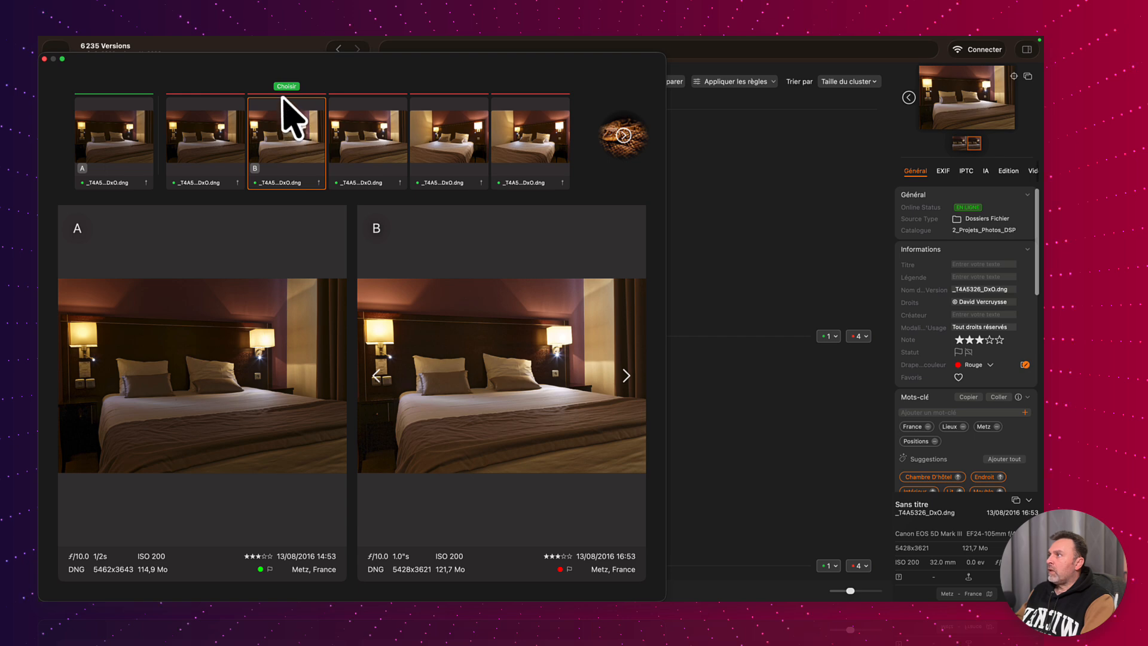
pyautogui.click(286, 88)
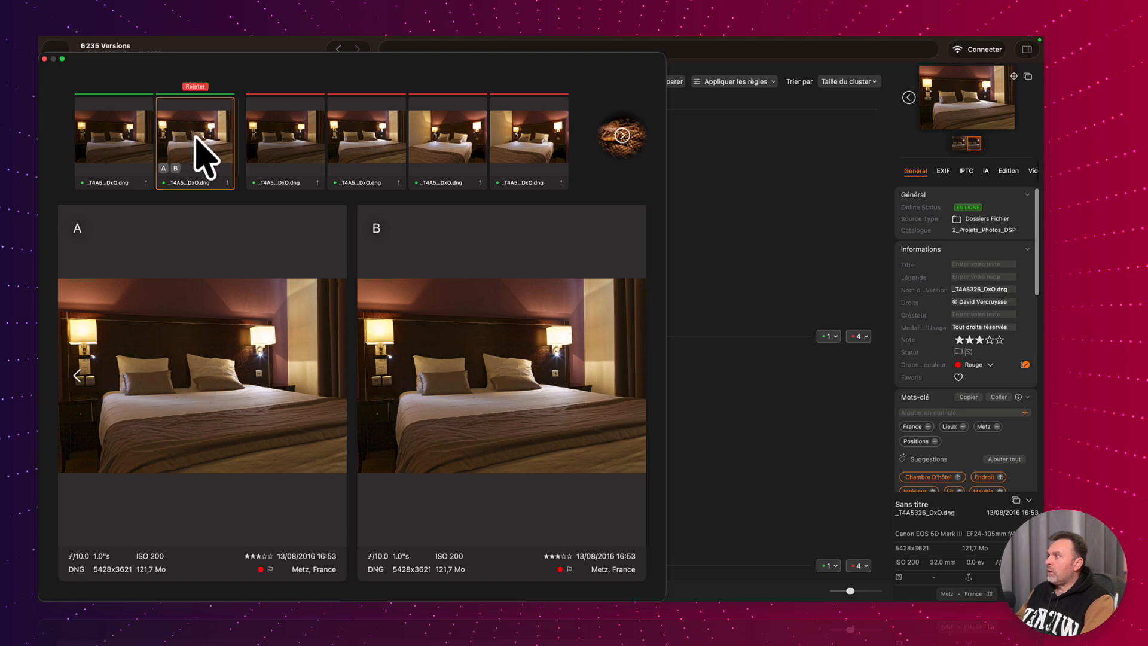
# Step: Inspect the newly kept _T4A5326_DxO.dng at higher magnification and compare it with each rejected bedroom image
pyautogui.click(439, 247)
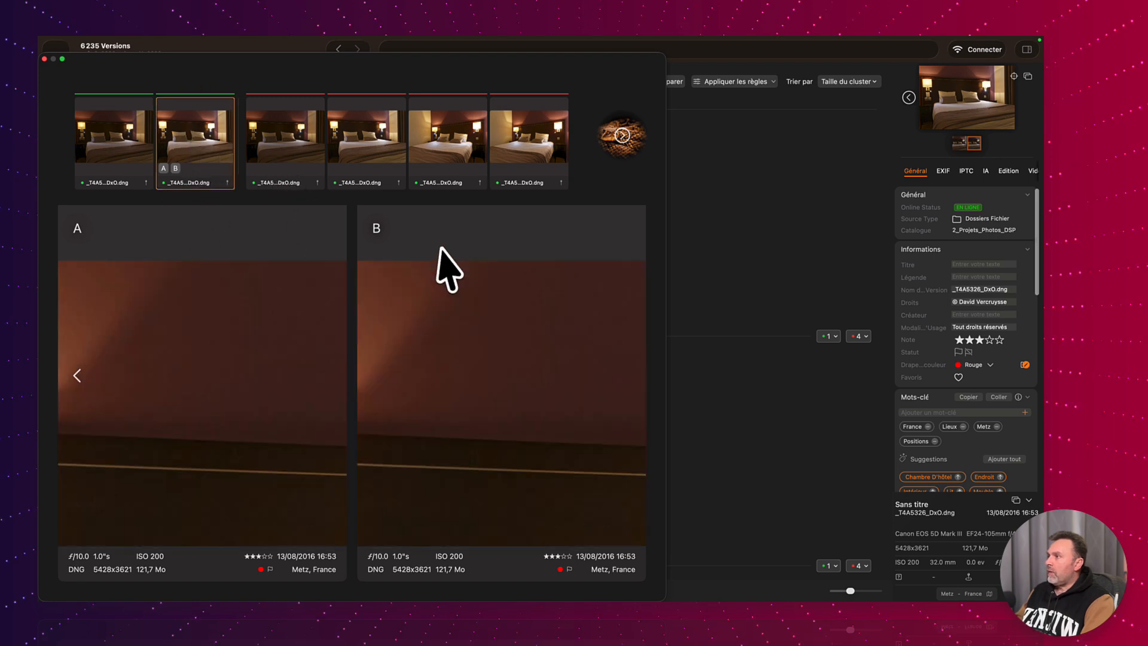
pyautogui.click(440, 249)
pyautogui.click(311, 183)
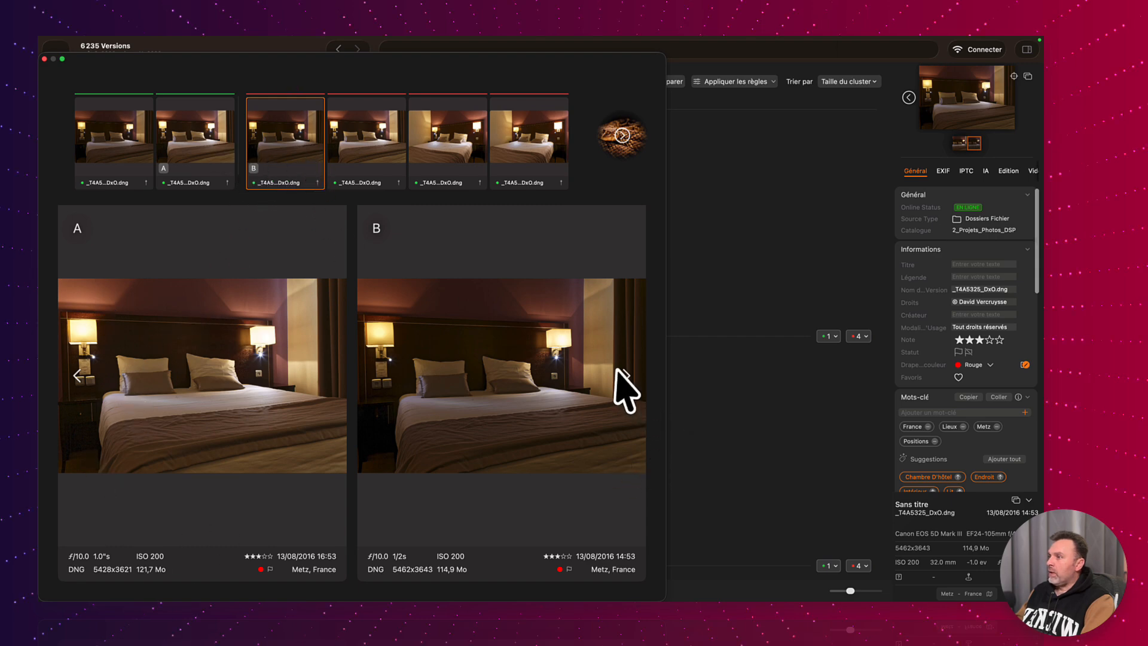
pyautogui.press('Right')
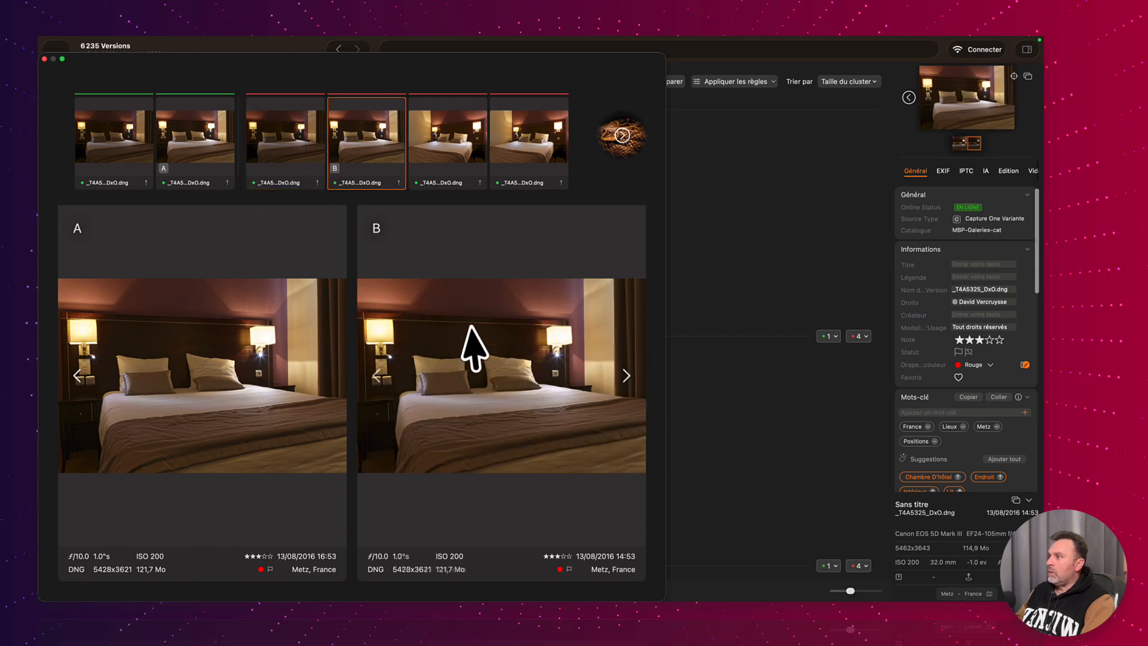
pyautogui.press('Right')
pyautogui.press('Right')
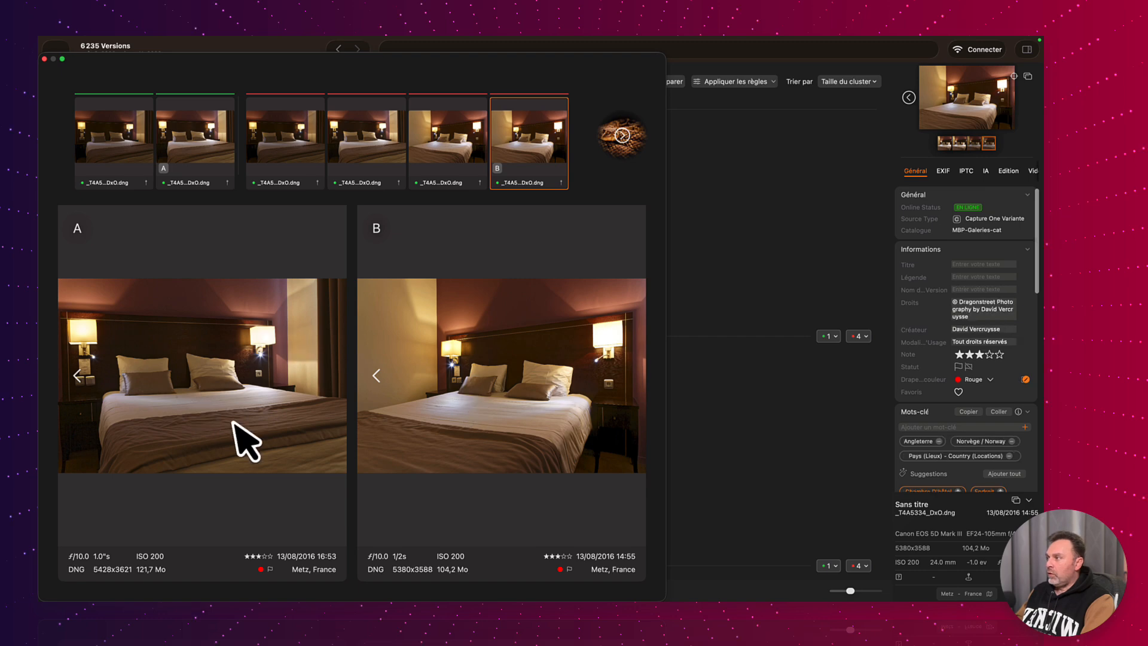
# Step: Examine the details of the last rejected bedroom image against image A, and reject _T4A5326_DxO.dng again
pyautogui.click(490, 376)
pyautogui.moveTo(491, 376); pyautogui.dragTo(508, 323)
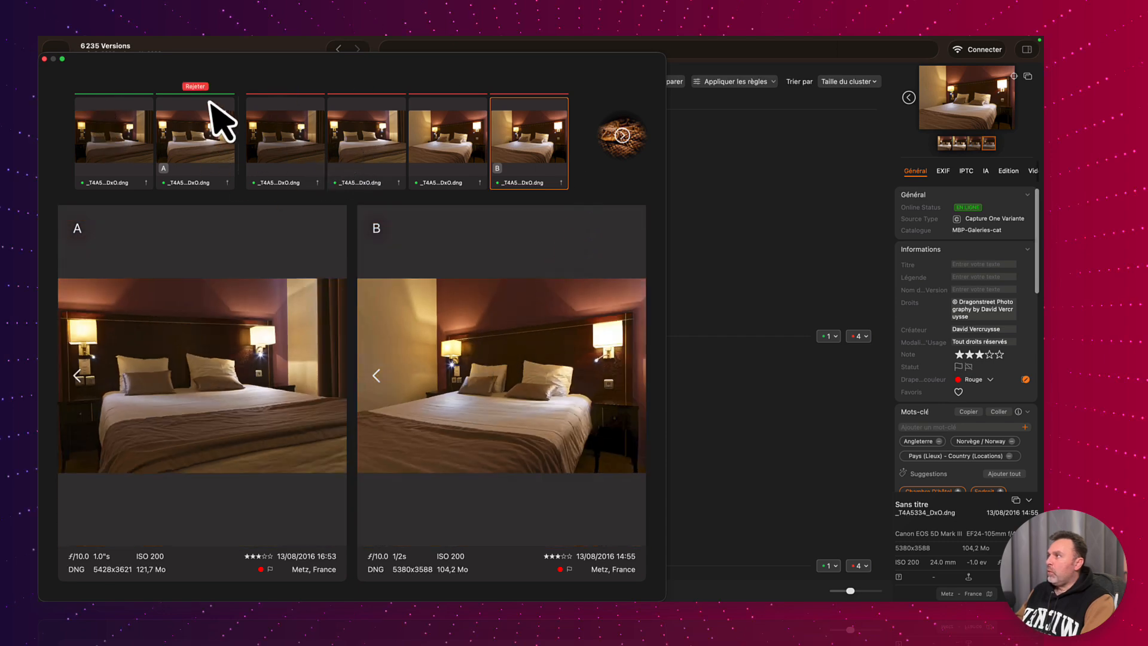
pyautogui.click(196, 87)
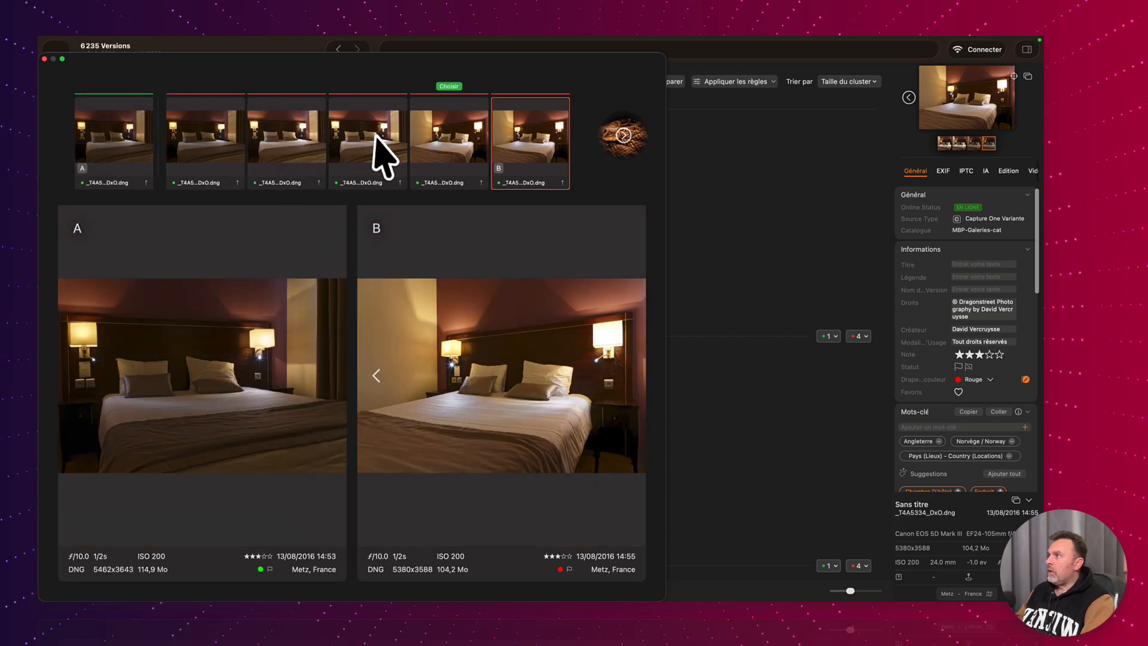
# Step: Compare the rattlesnake cluster's rejected images with its kept one, view the Bruges cluster, and close the comparison module
pyautogui.click(624, 135)
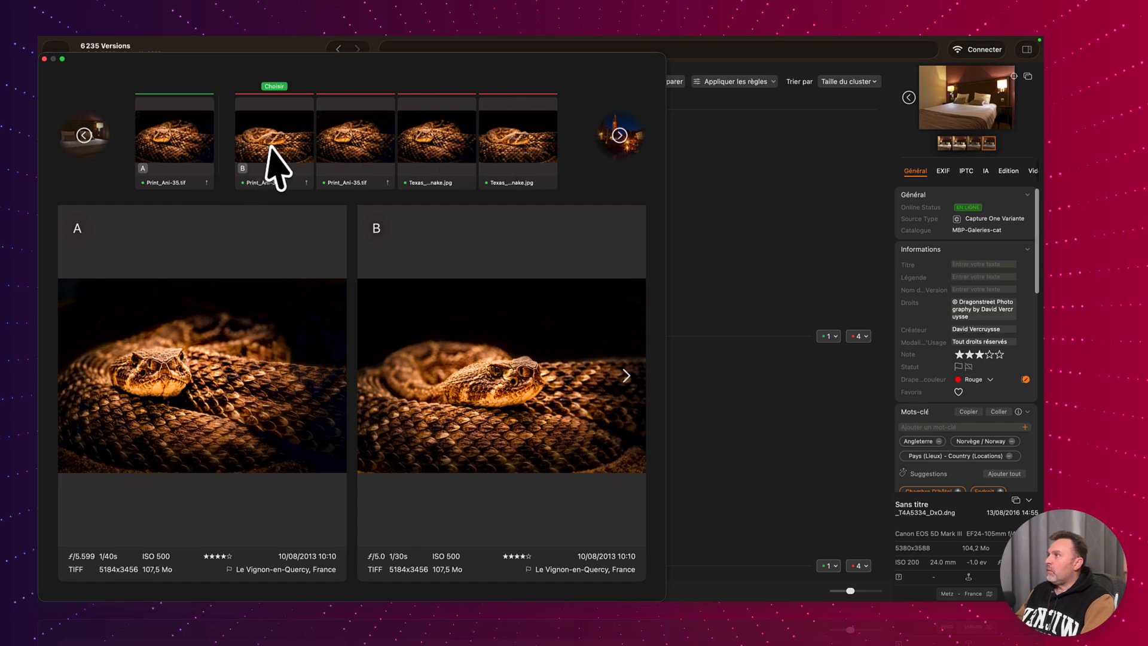
pyautogui.click(287, 150)
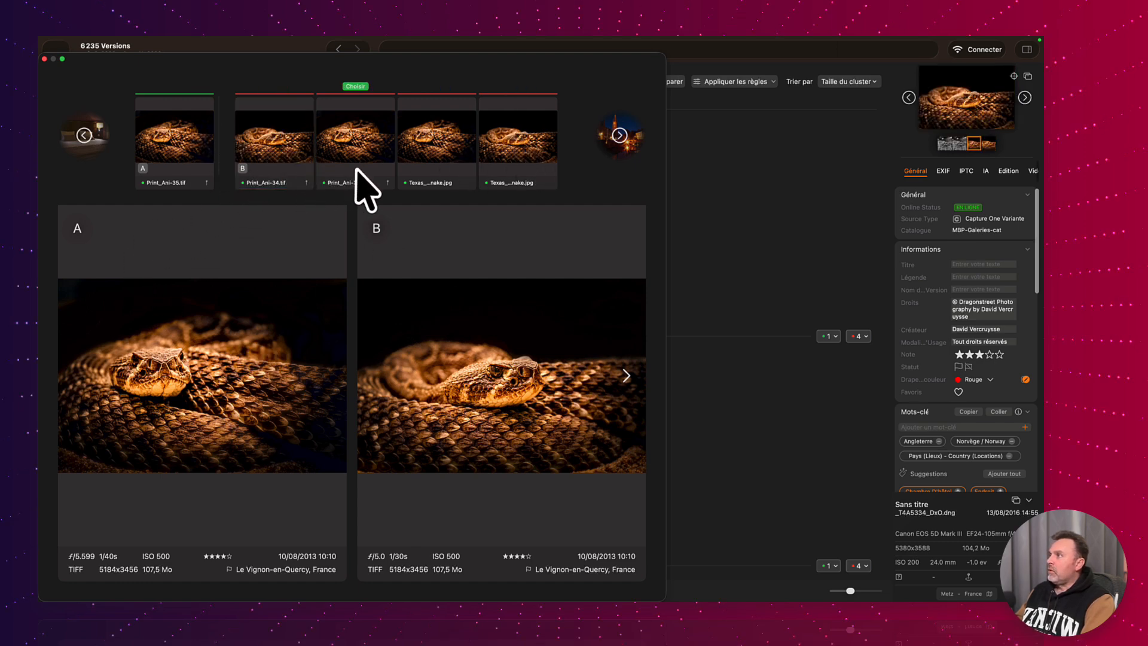
pyautogui.click(360, 169)
pyautogui.click(432, 181)
pyautogui.click(507, 158)
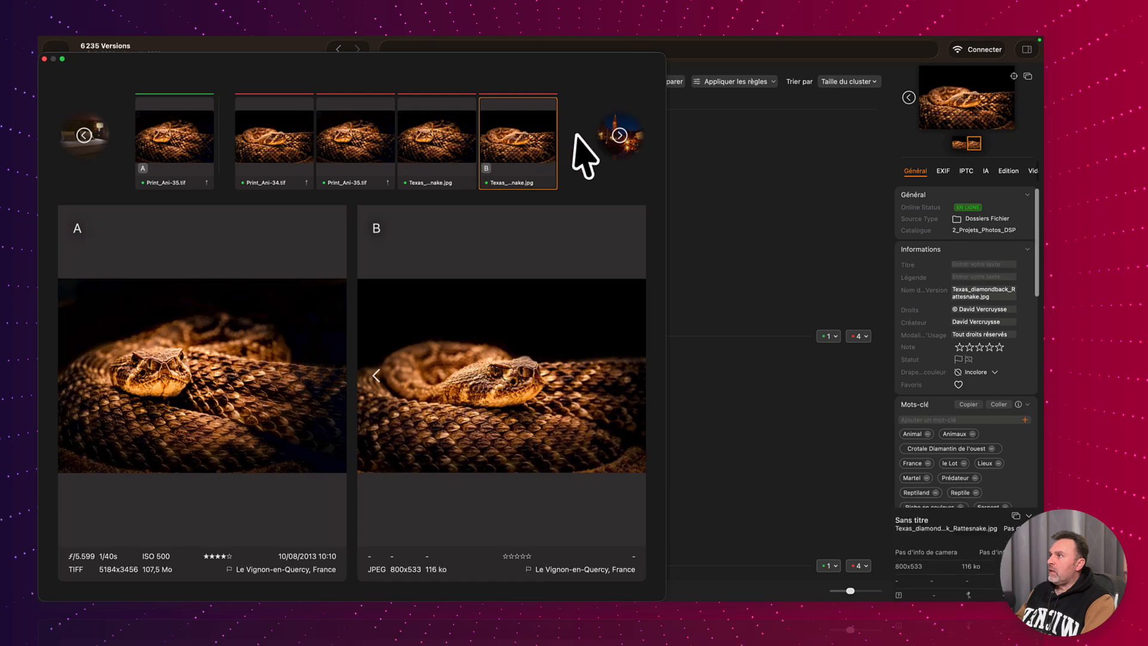
pyautogui.click(619, 136)
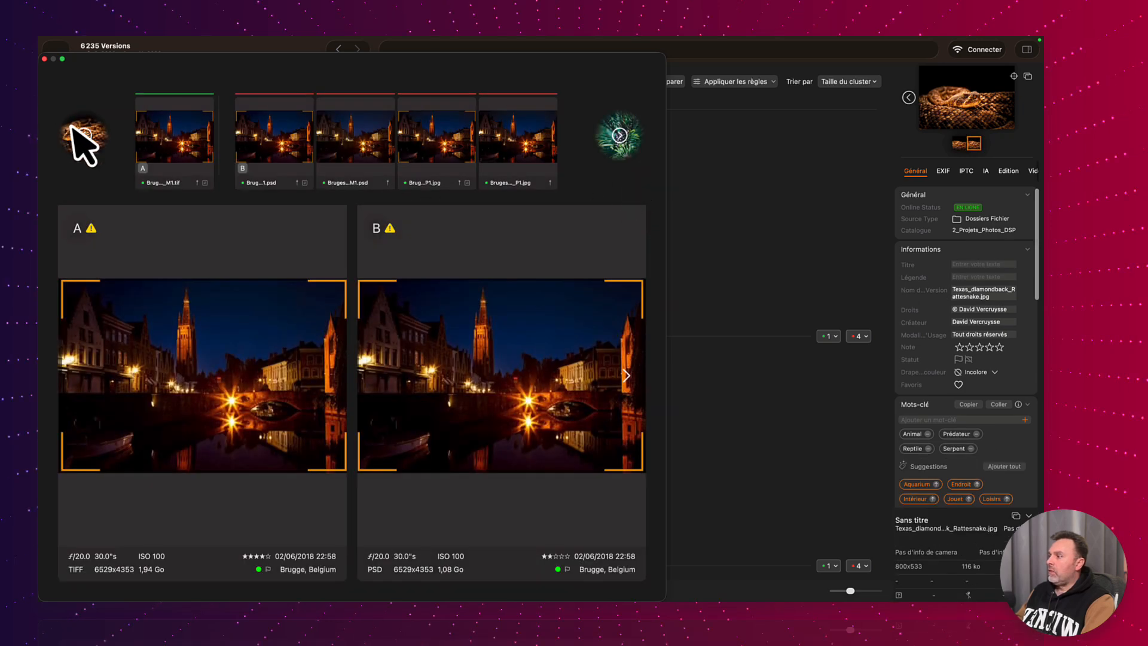
pyautogui.click(44, 59)
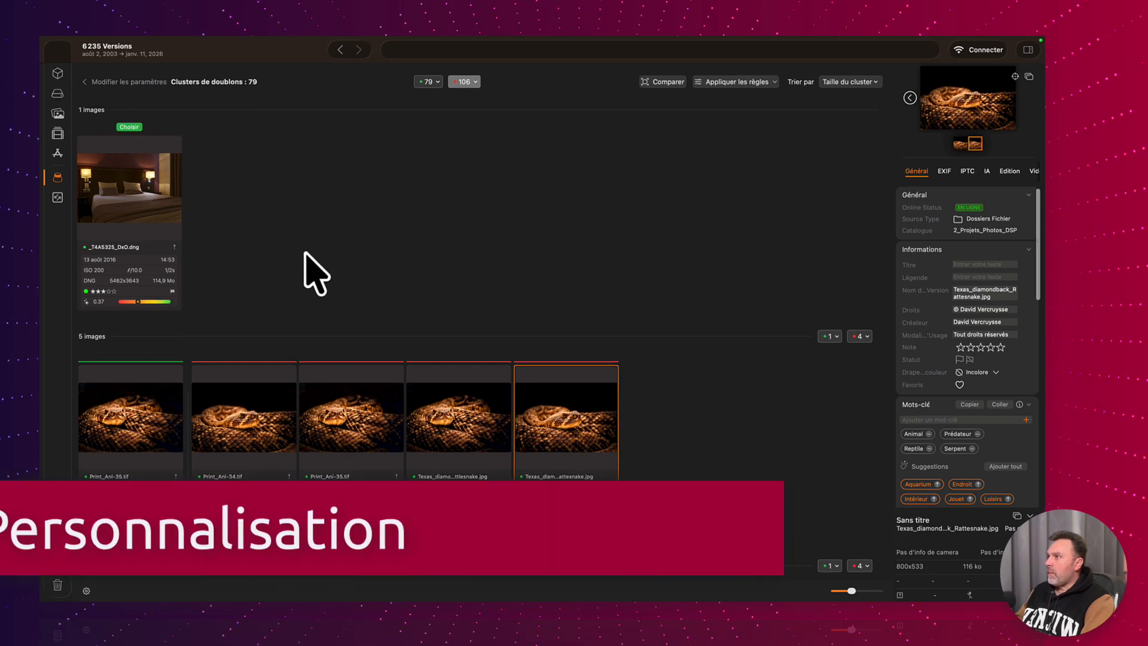
# Step: Customise the thumbnail media fields by moving "Score d'esthétique" above "Date et heure"
pyautogui.scroll(-1, 267, 448)
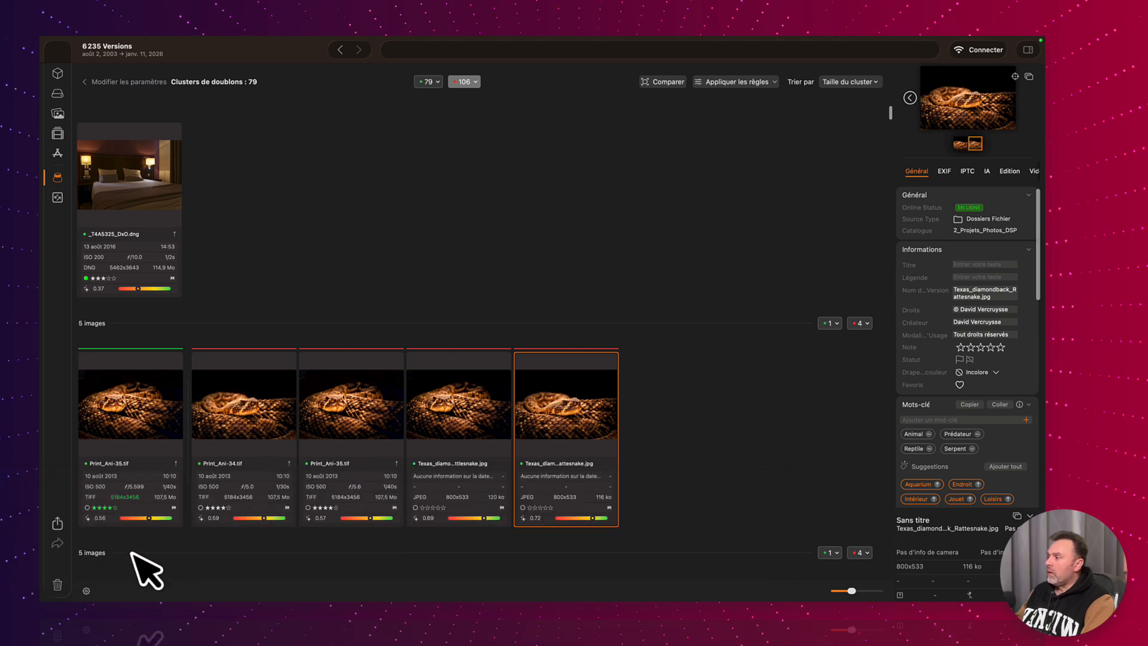
pyautogui.click(86, 592)
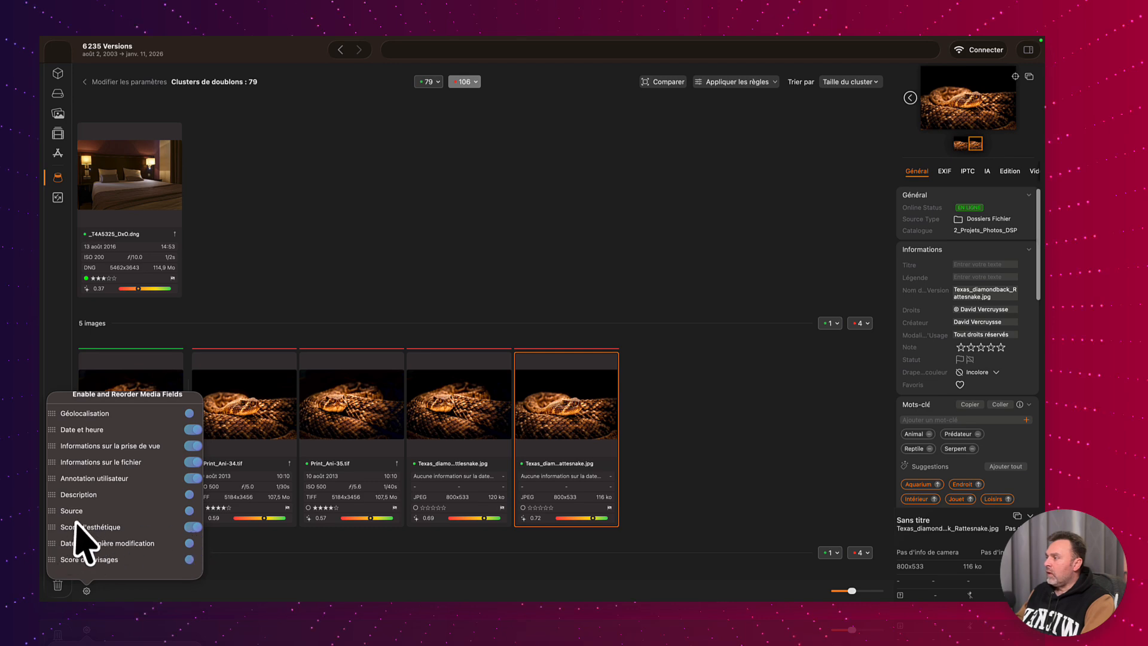
pyautogui.moveTo(59, 526); pyautogui.dragTo(52, 431)
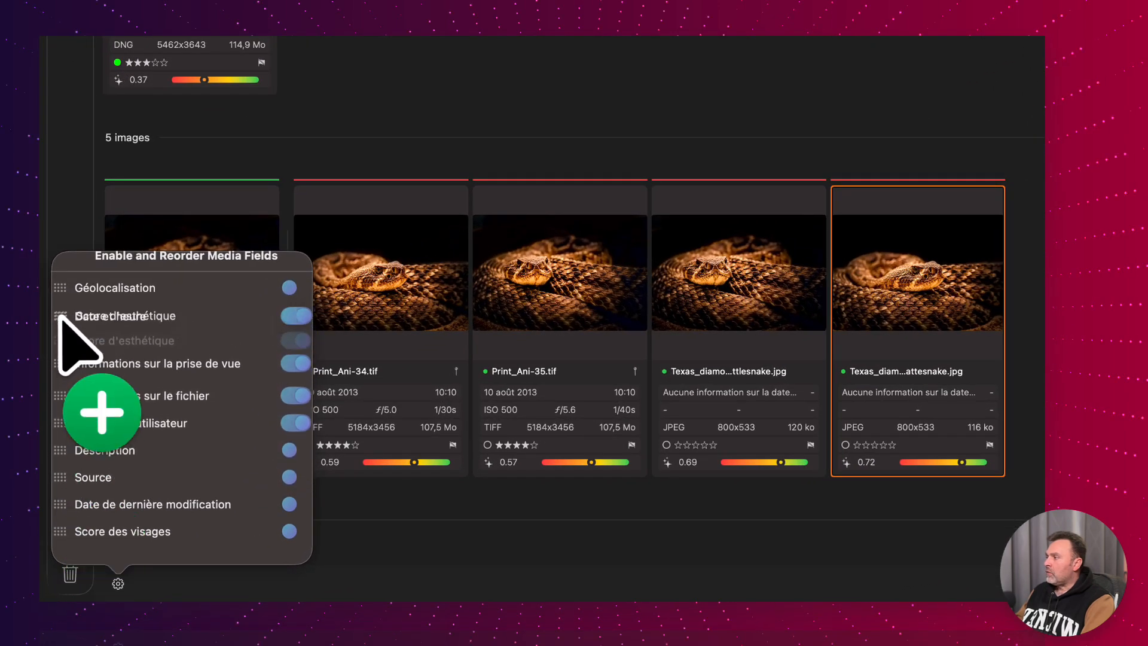
pyautogui.moveTo(59, 316); pyautogui.dragTo(57, 288)
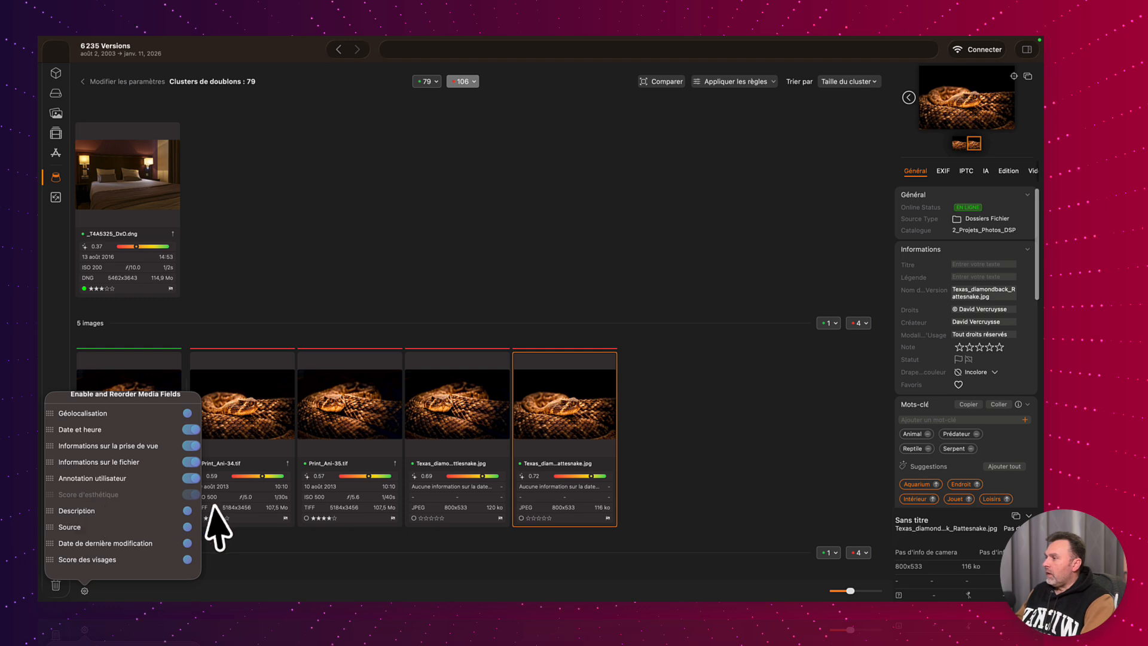
pyautogui.click(302, 571)
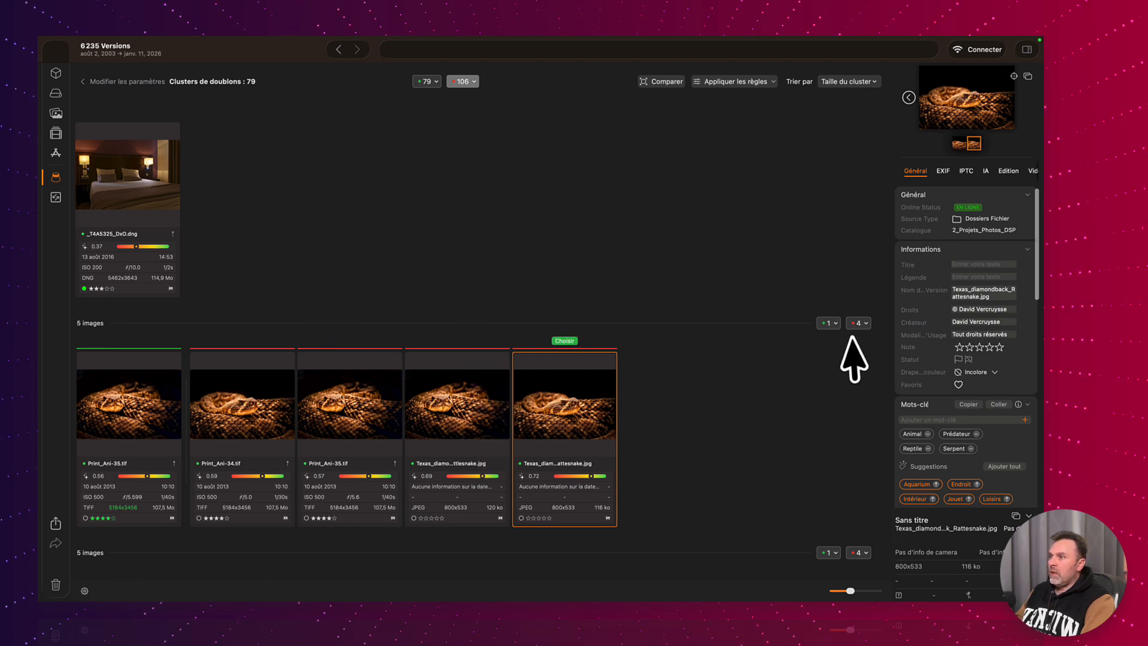
# Step: Review the batch actions available for all rejected images, and browse the Highly Saturated Images album
pyautogui.click(476, 81)
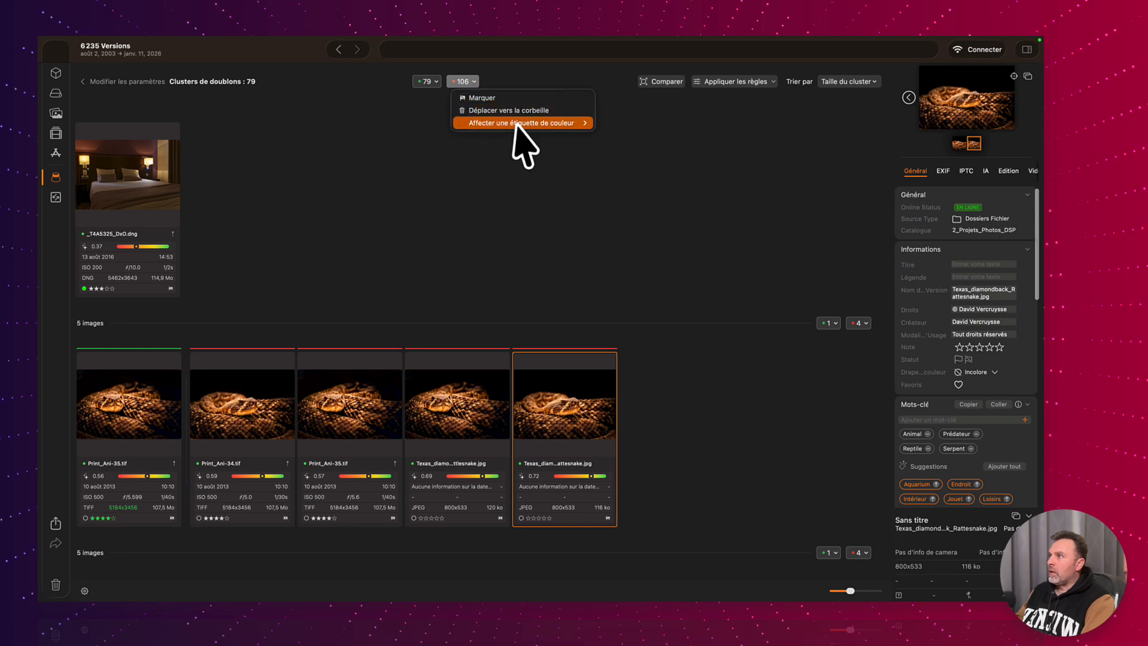
pyautogui.click(414, 198)
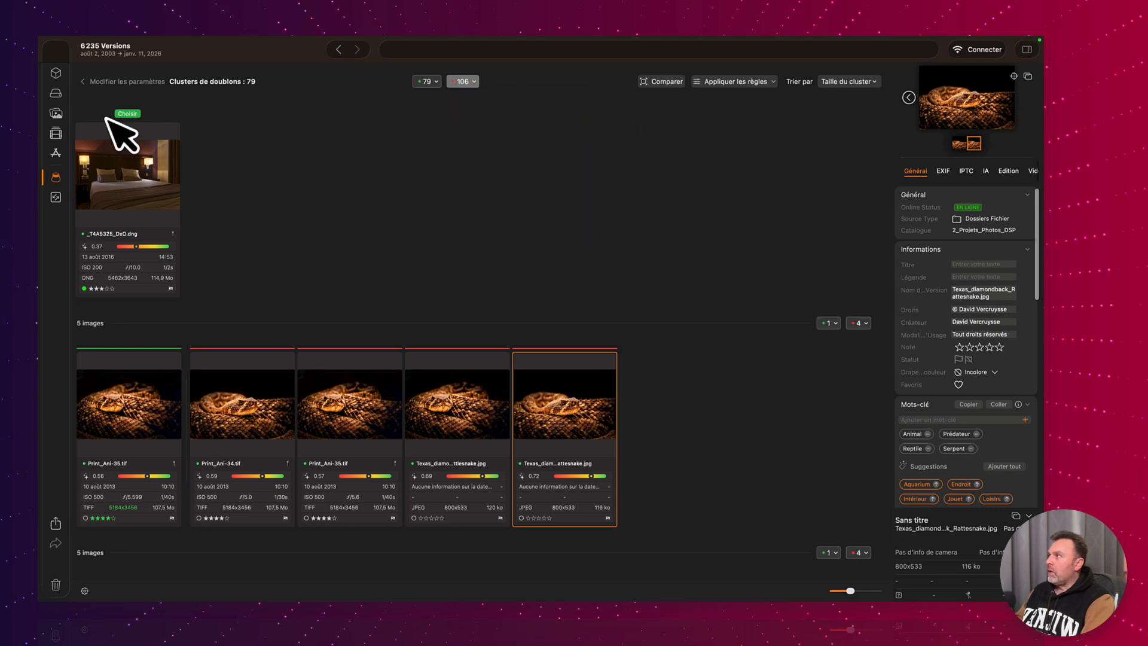
pyautogui.click(87, 82)
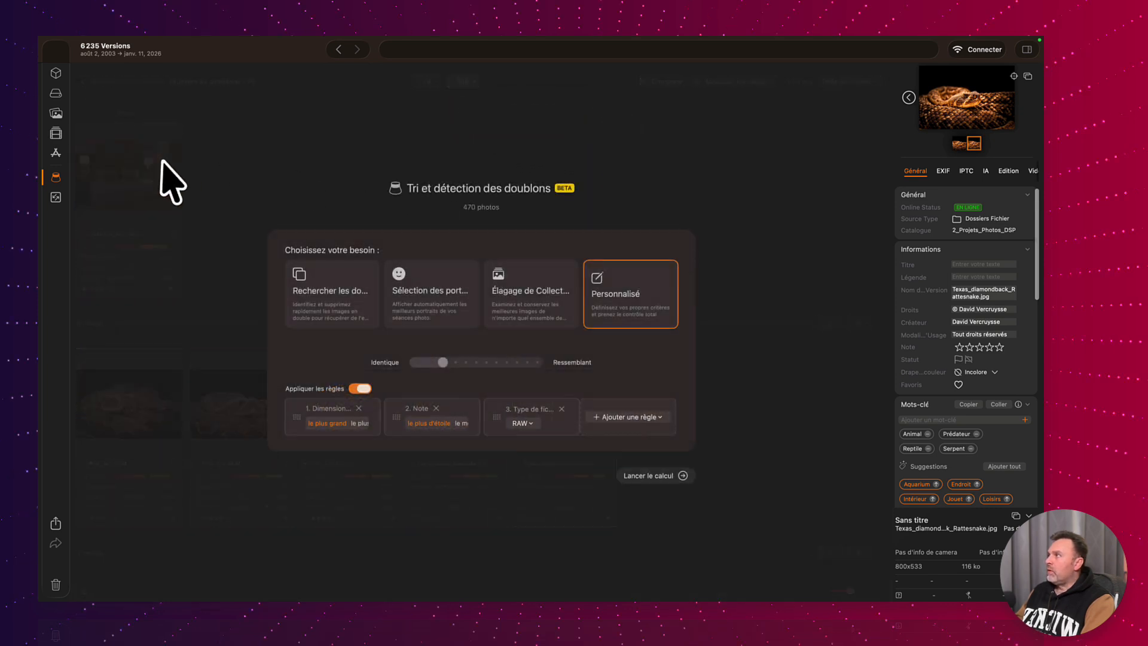
pyautogui.click(56, 113)
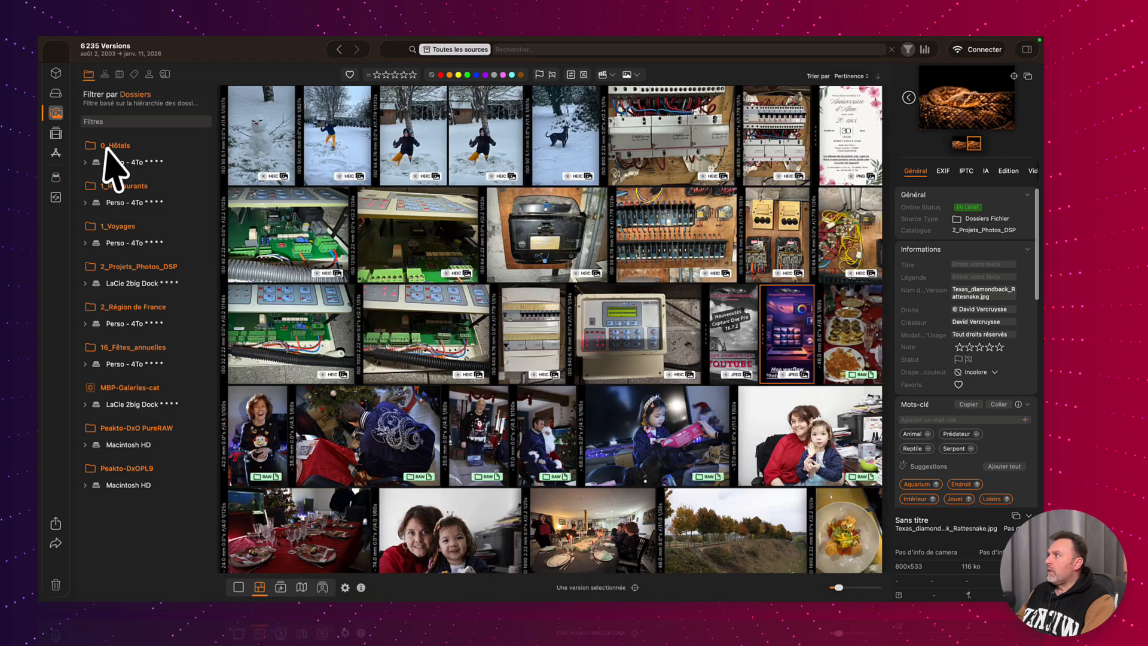
pyautogui.click(124, 137)
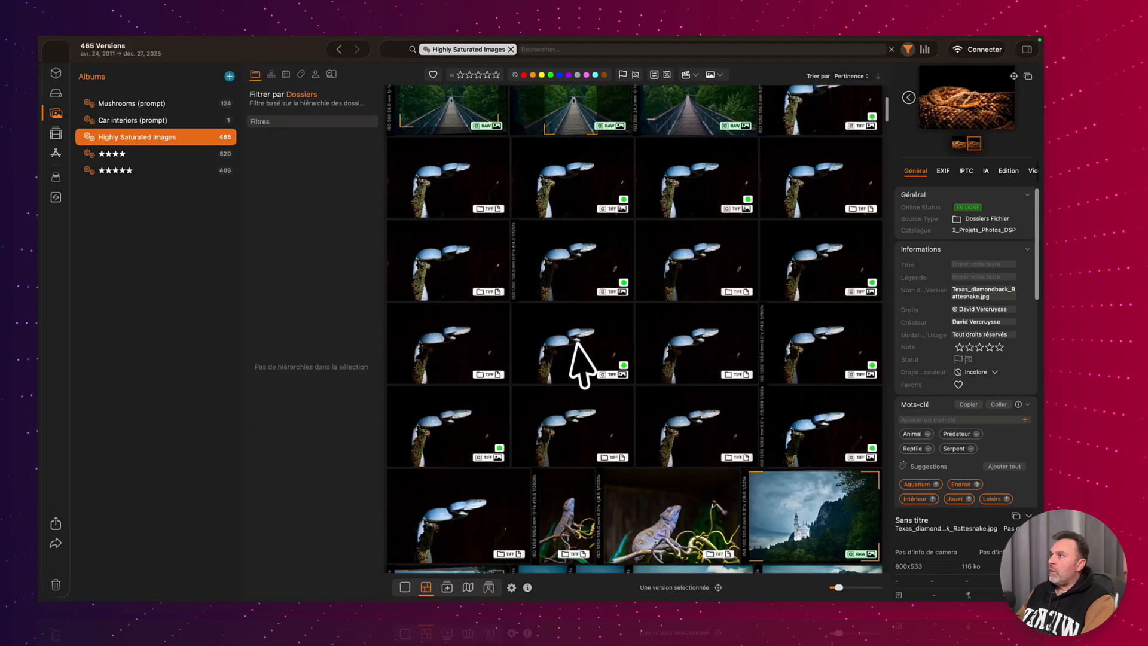
# Step: Open the trash, hide the folder filter list, and send the trashed media of the Dossiers source to the system trash
pyautogui.click(56, 585)
pyautogui.click(146, 104)
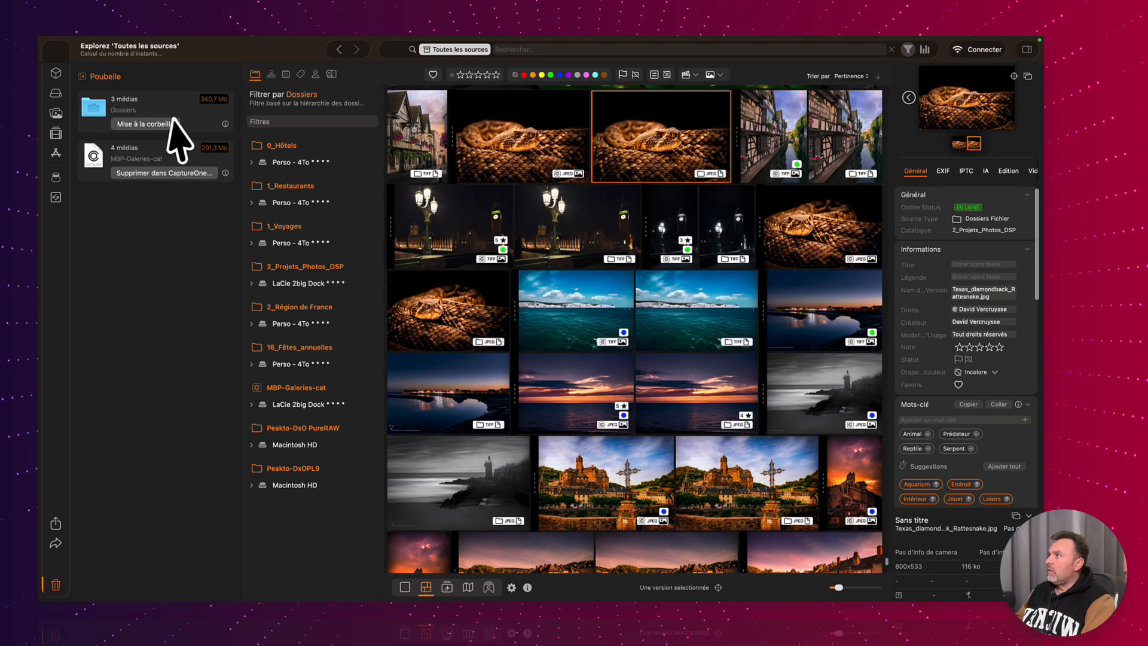
pyautogui.click(255, 76)
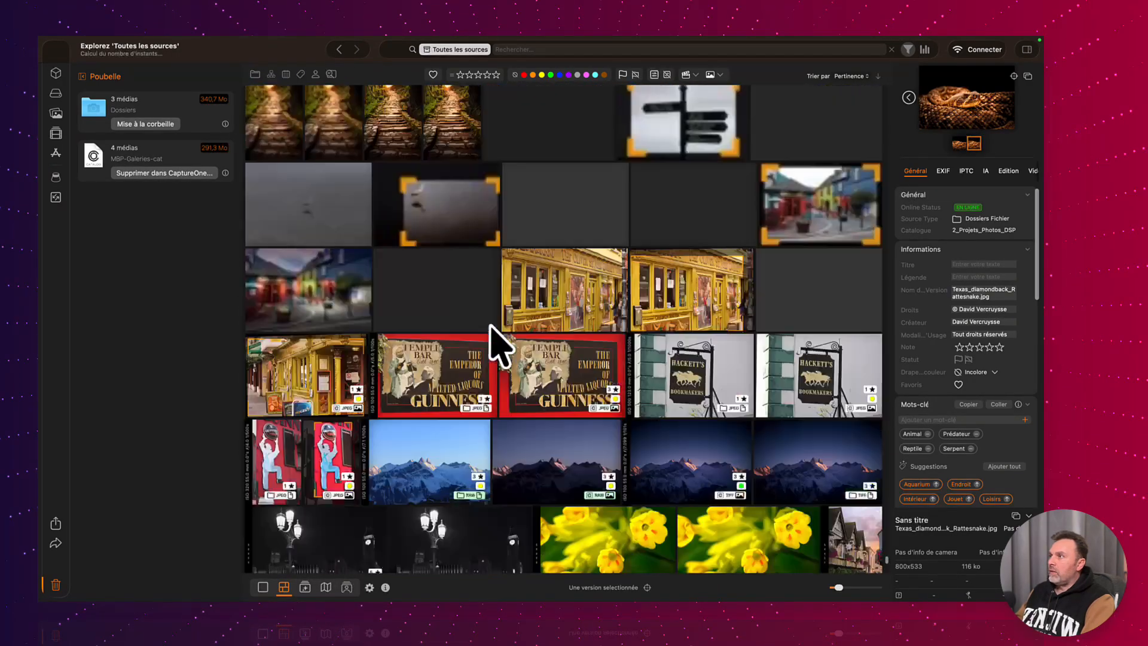
pyautogui.click(132, 124)
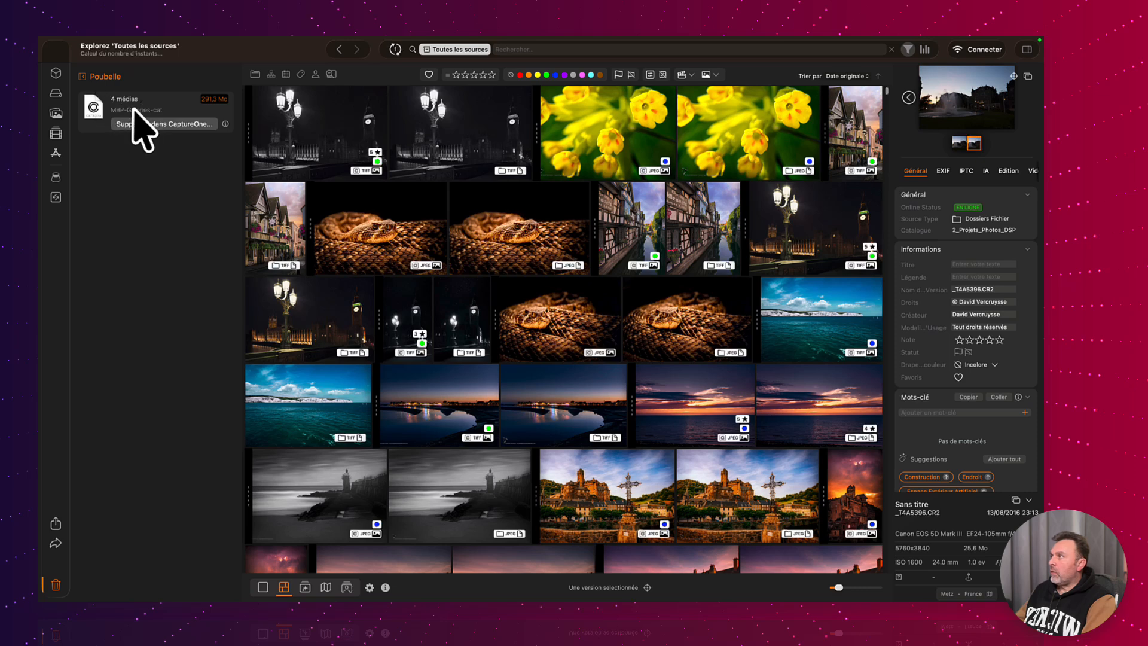